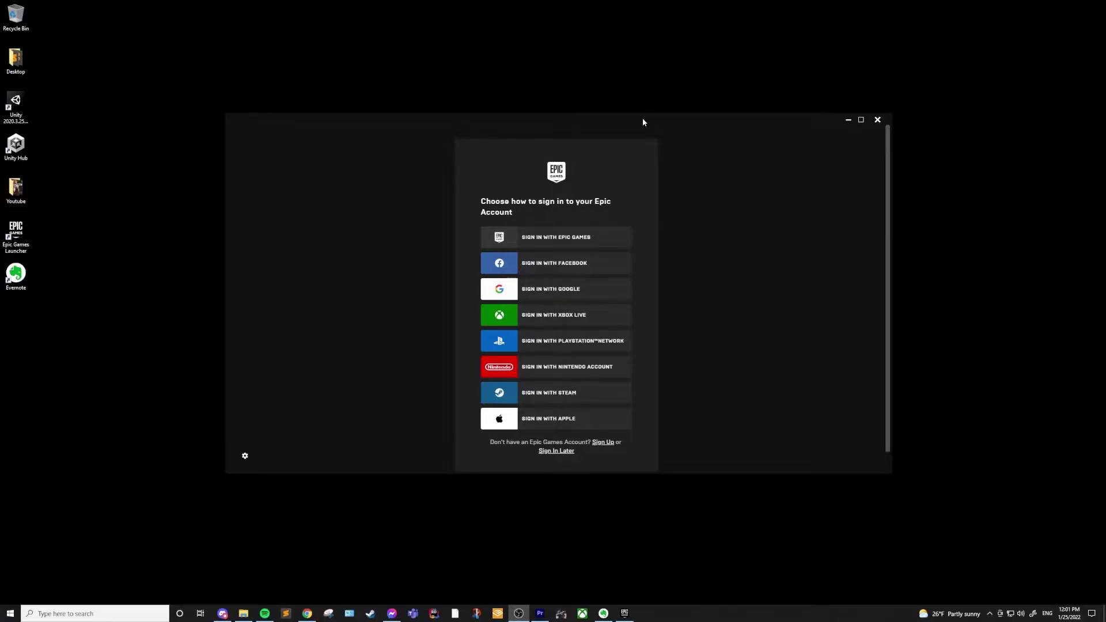
Step: Drag the Epic Games sign-in window to the top edge so it fills the screen
left_click_drag(642, 121, 669, 1)
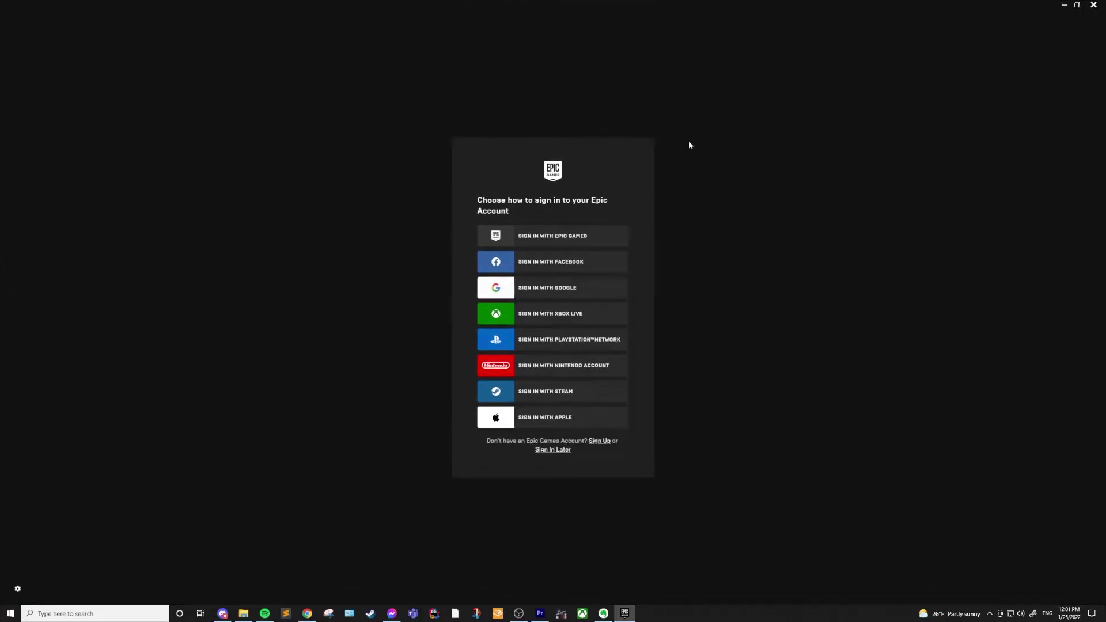
Step: Sign in to the launcher and check the Downloads task list, which is empty
left_click(539, 613)
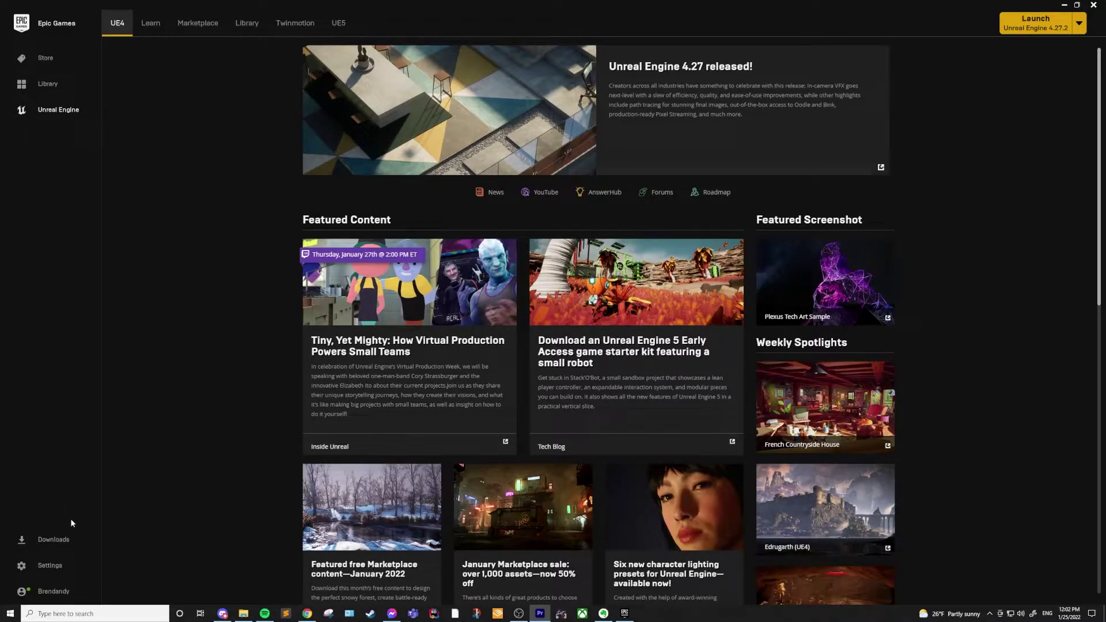
left_click(59, 540)
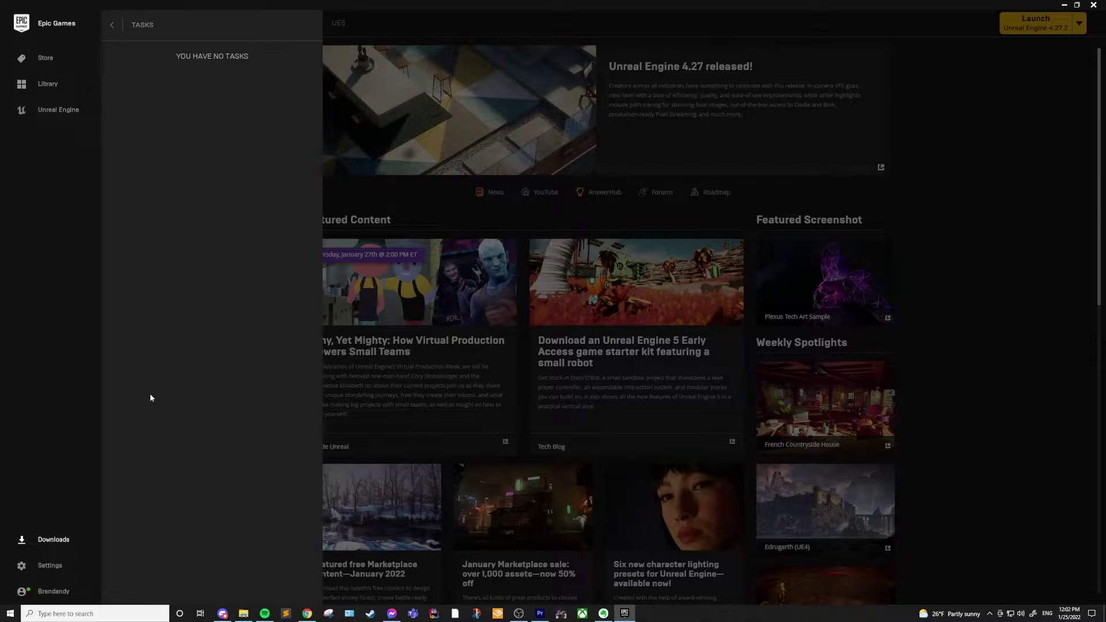
Step: Close the empty Tasks panel, open Settings, and try disabling the game library
left_click(43, 543)
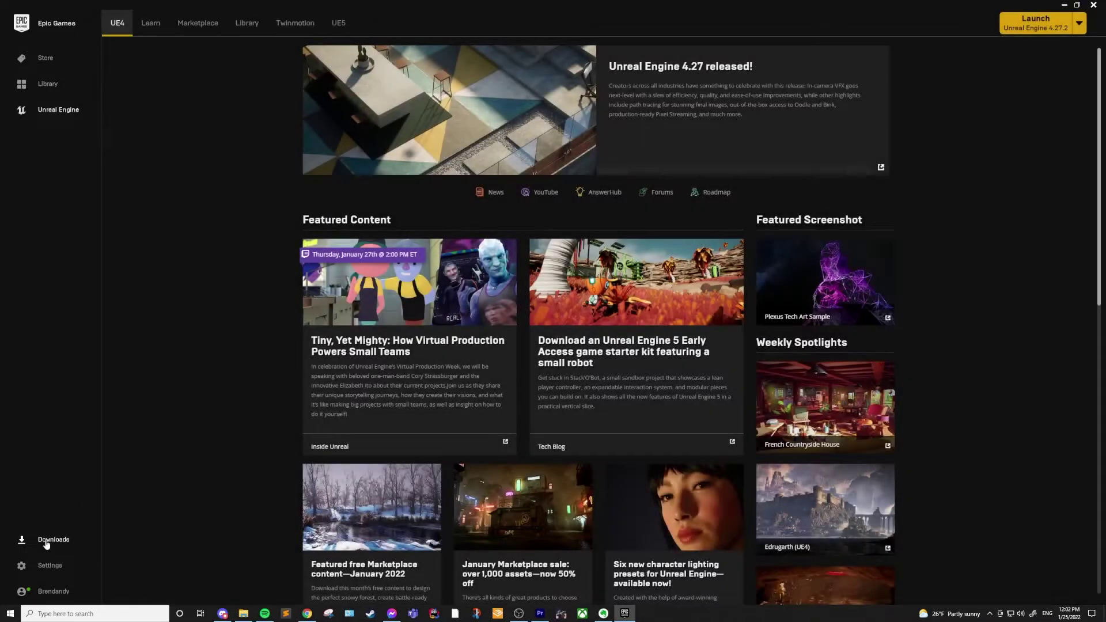
left_click(52, 566)
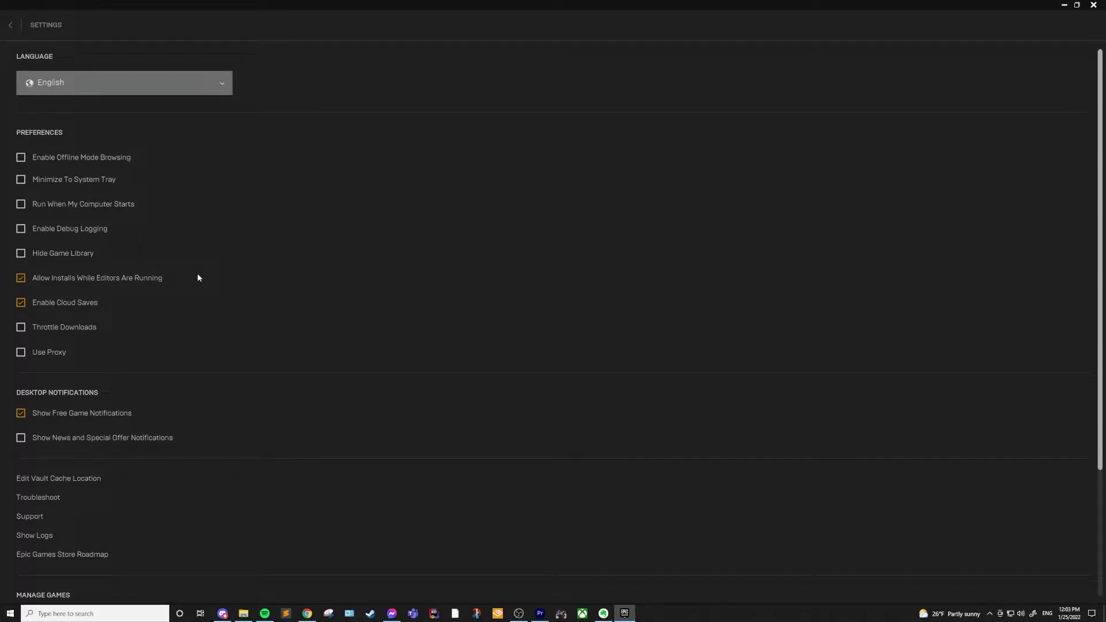
left_click(21, 253)
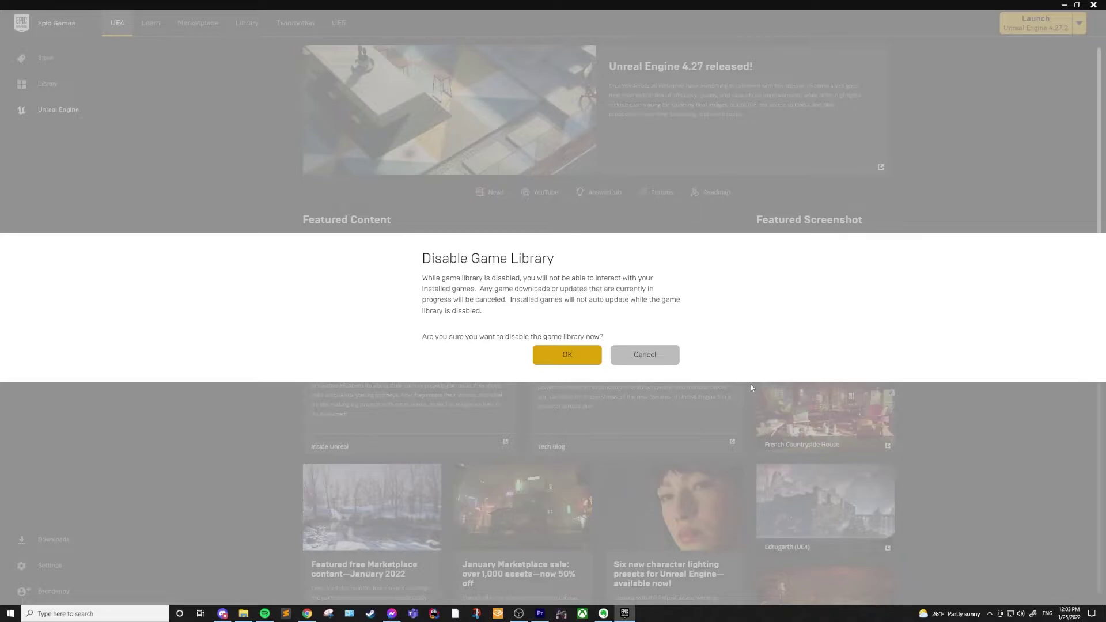
left_click(654, 356)
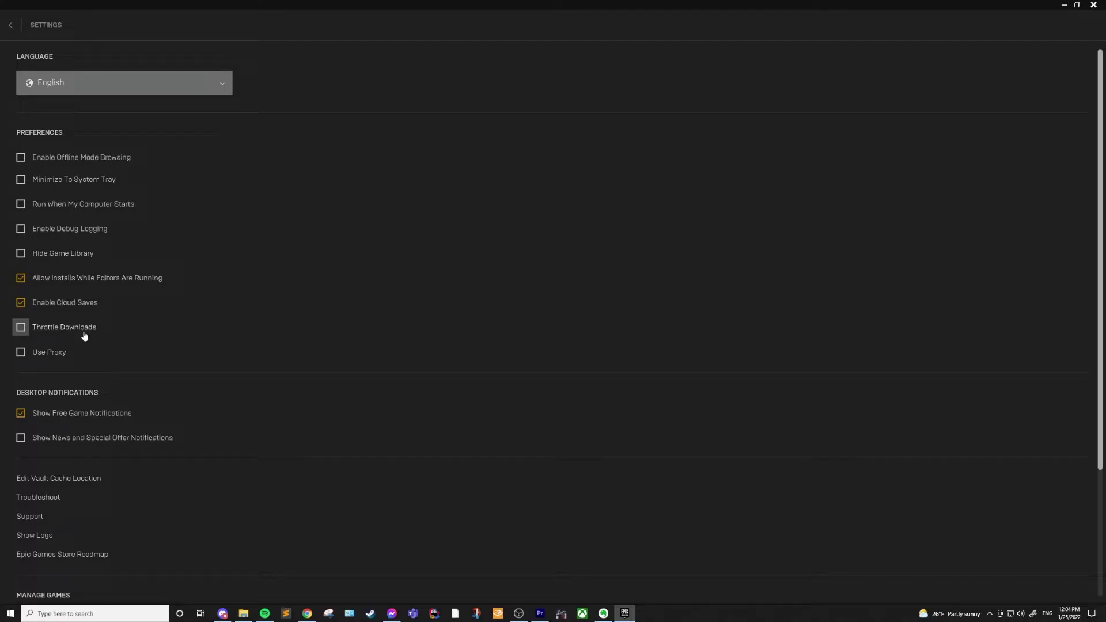
left_click(21, 327)
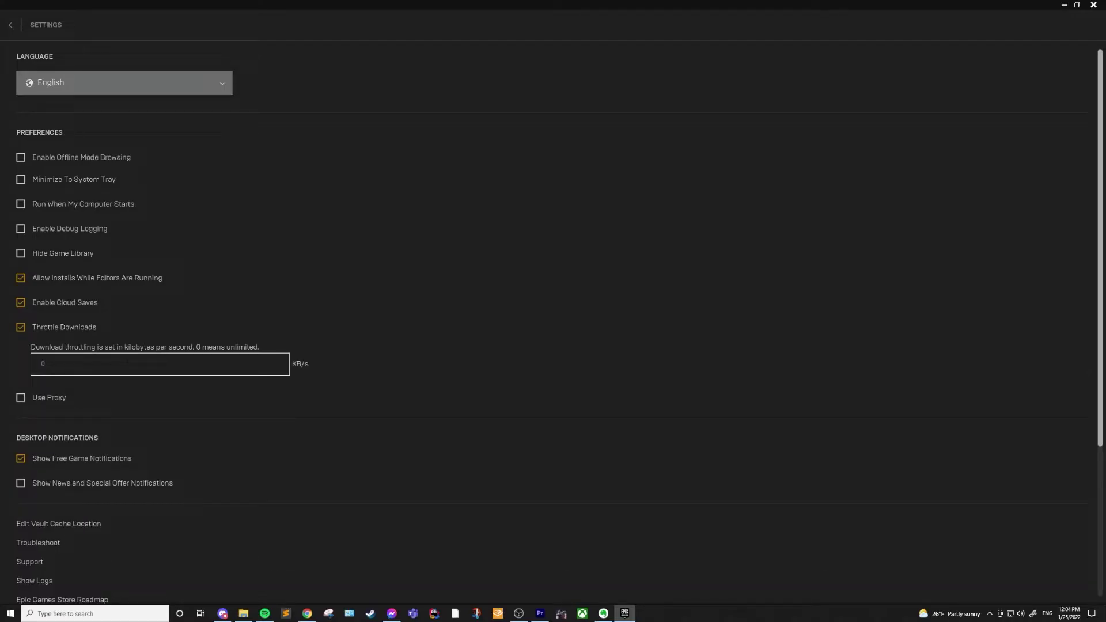
left_click(20, 327)
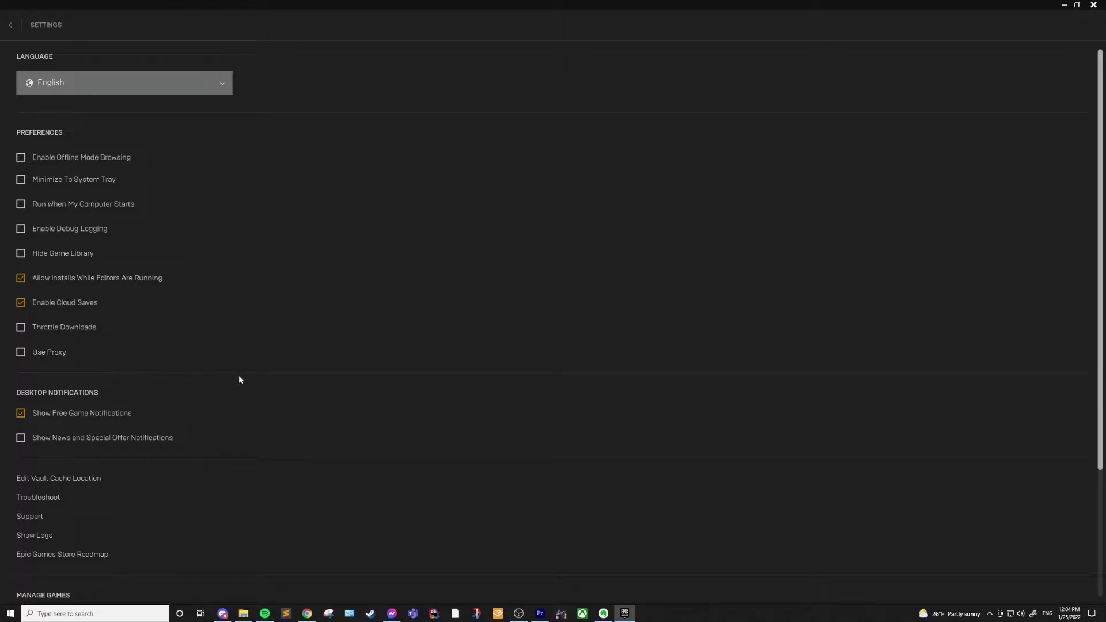
scroll(123, 418, "down", 3)
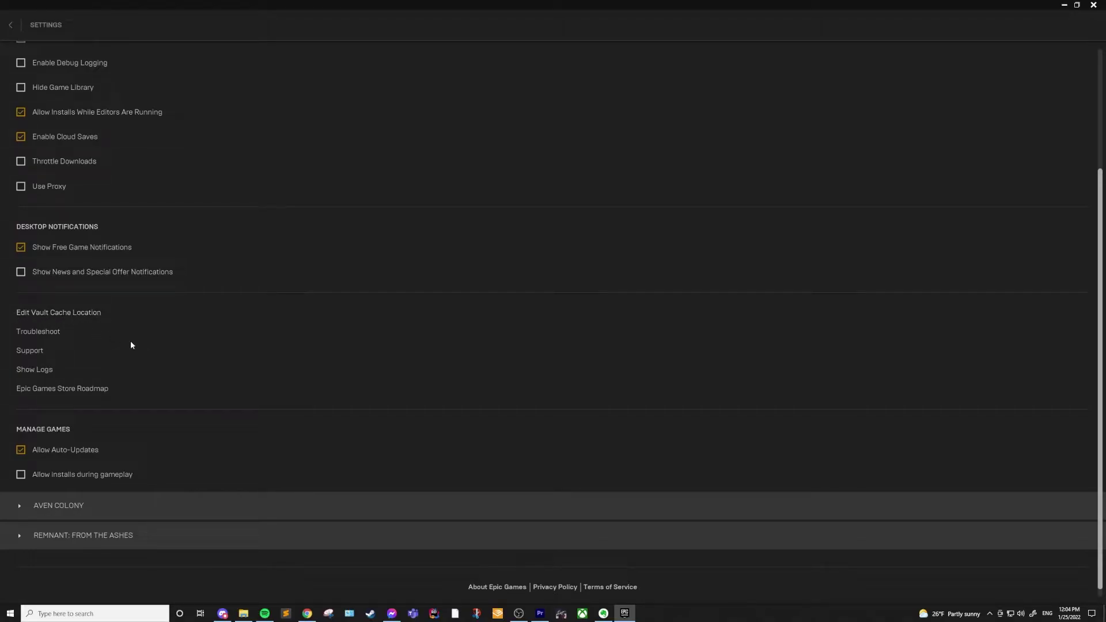
Step: View the vault cache location without changing it, then run the Troubleshoot checks and return
left_click(80, 316)
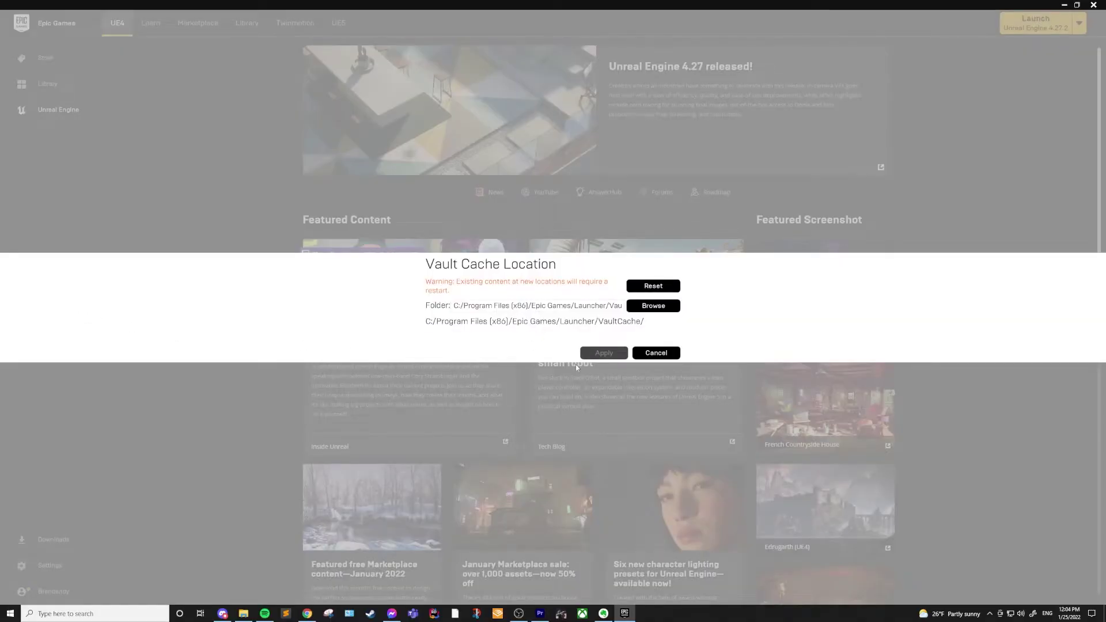
left_click(654, 353)
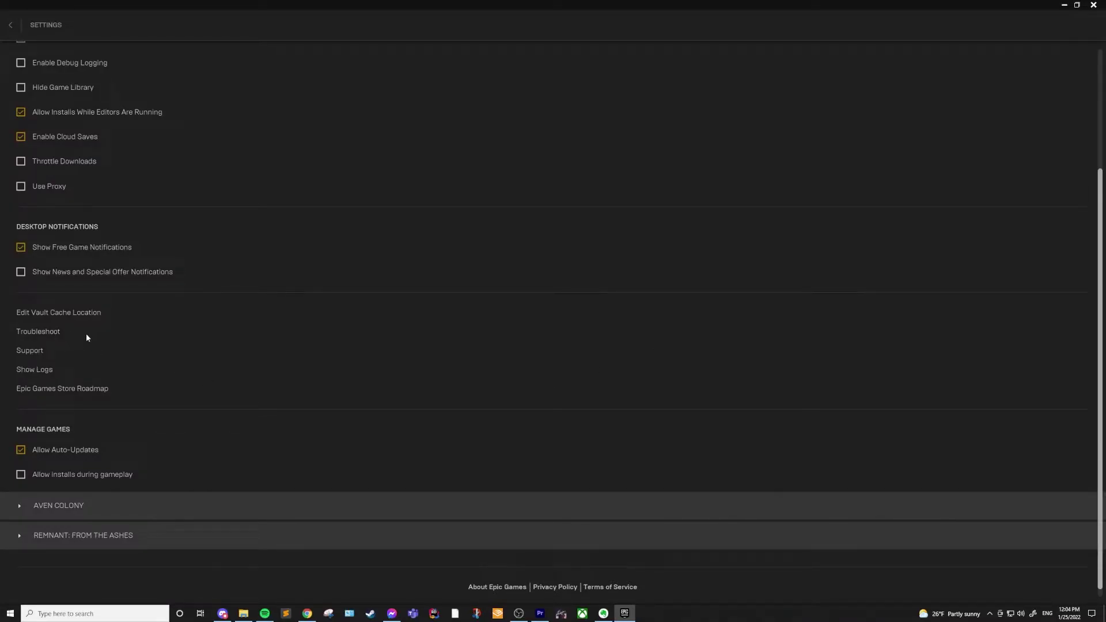
left_click(48, 333)
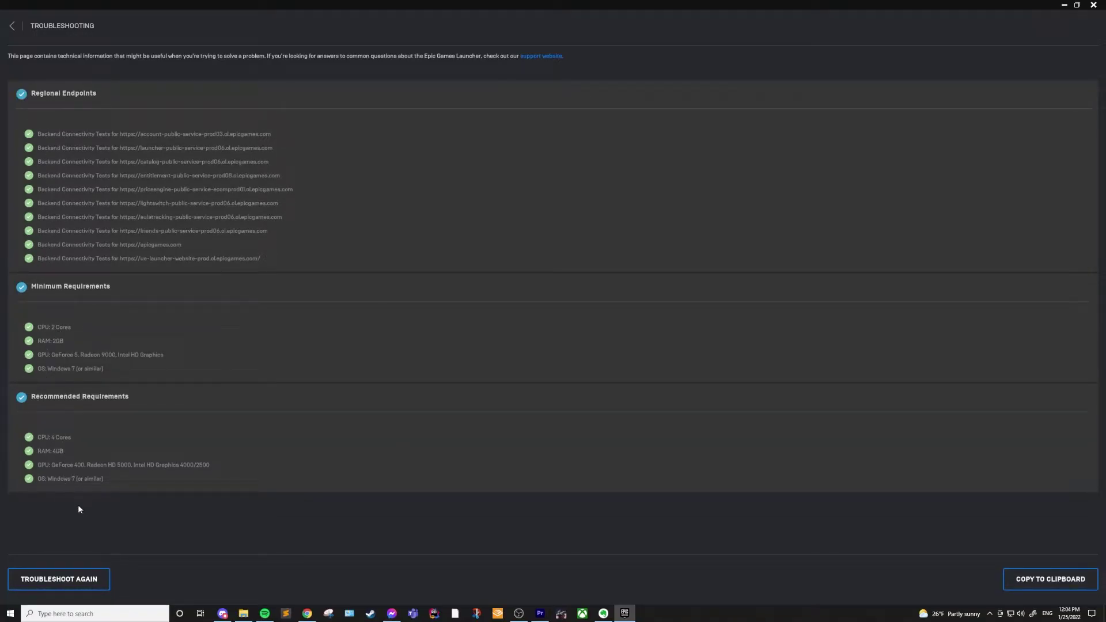
left_click(11, 26)
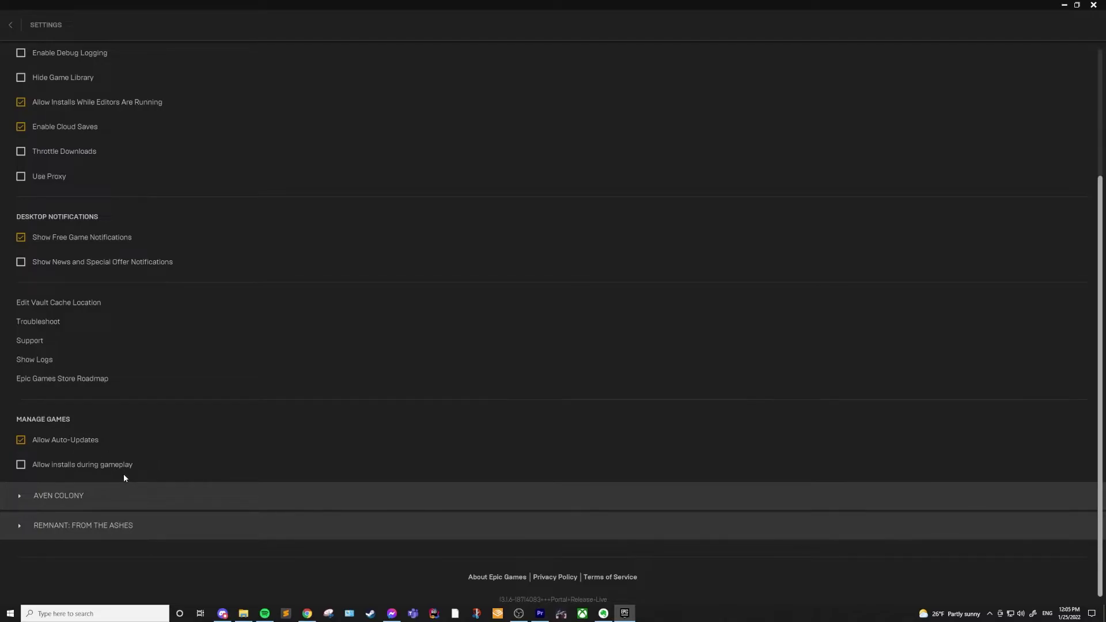
Step: Expand and collapse the Aven Colony and Remnant: From the Ashes options, then leave Settings
left_click(19, 498)
left_click(19, 499)
left_click(21, 526)
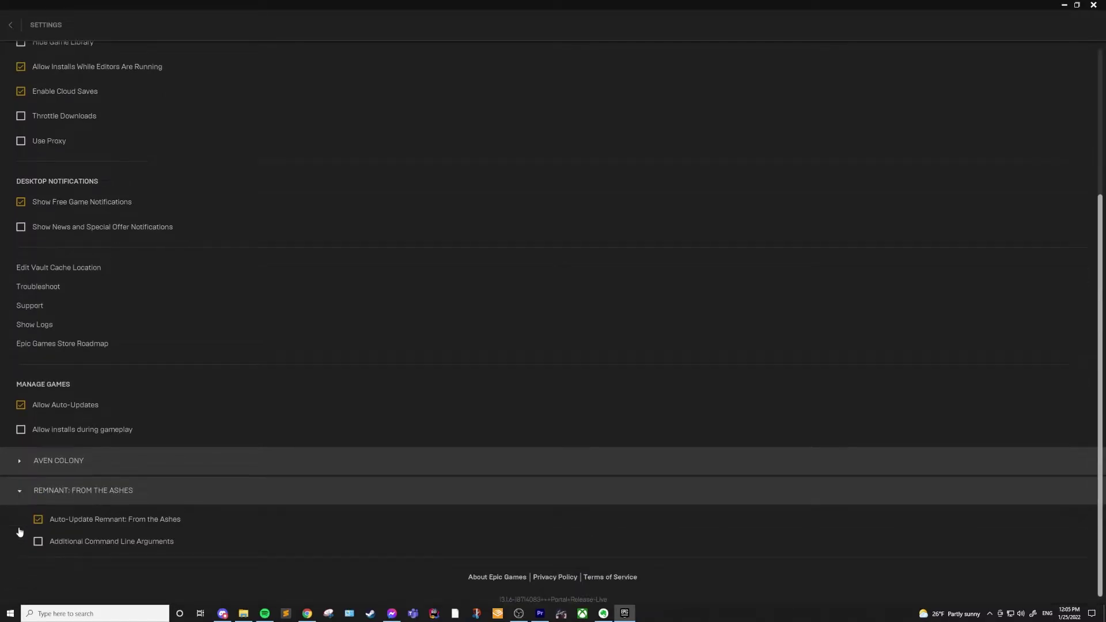
left_click(24, 494)
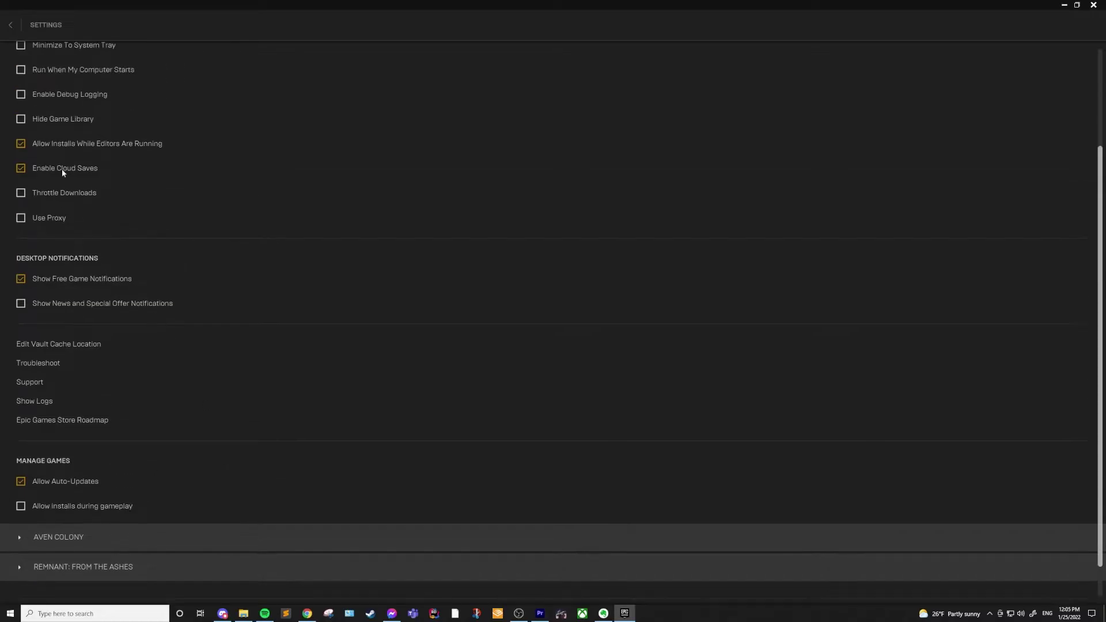
left_click(10, 25)
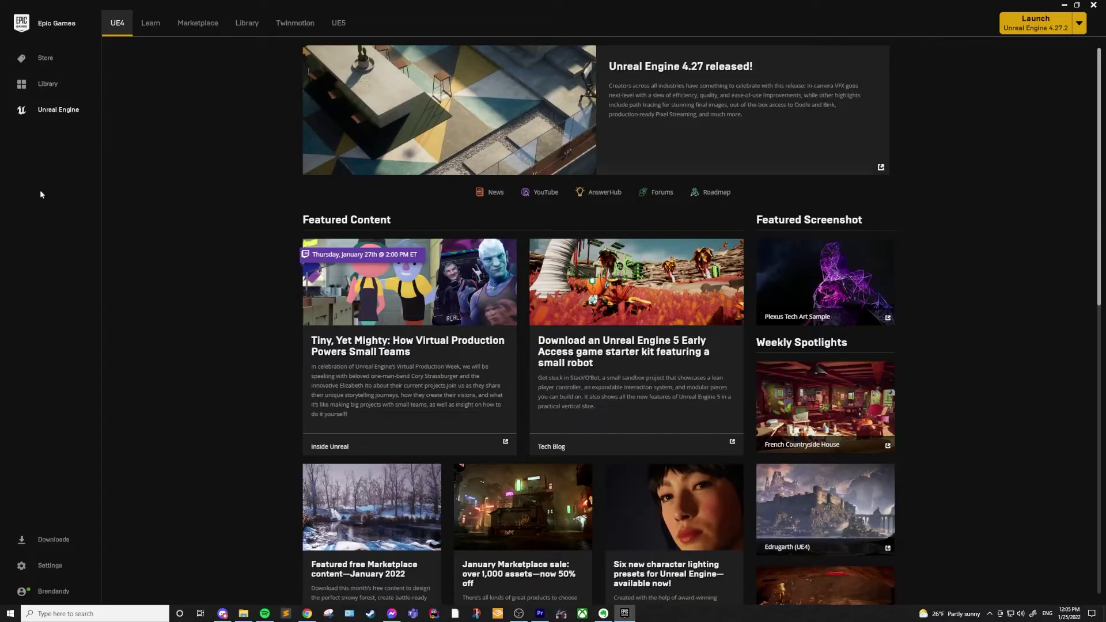
Step: From the profile's account menu, choose Manage Account to open the website account settings
left_click(52, 592)
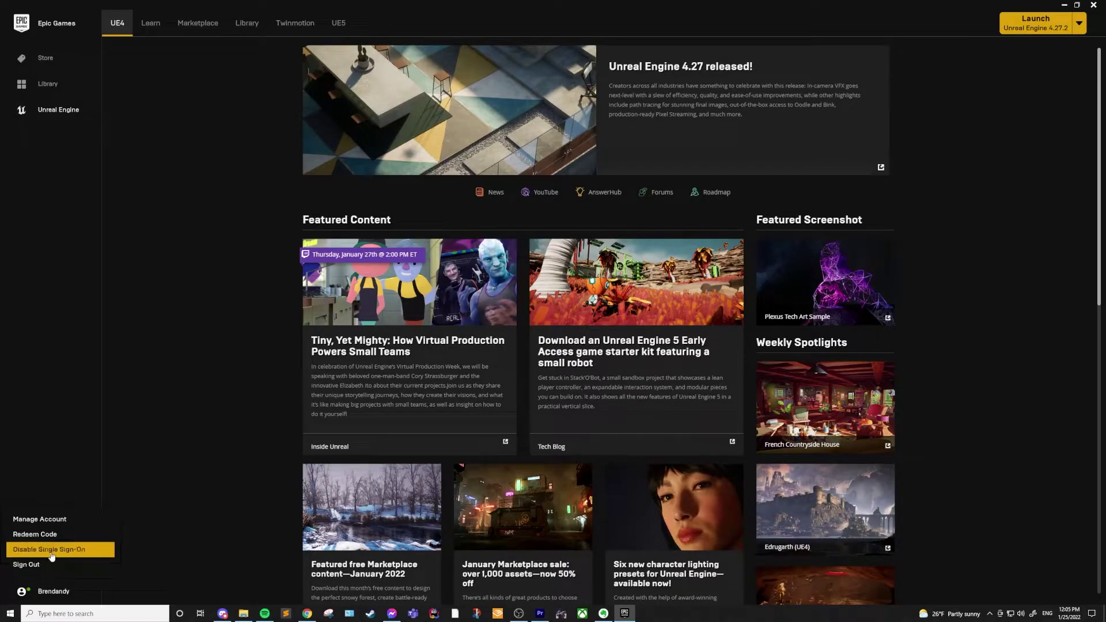
left_click(57, 520)
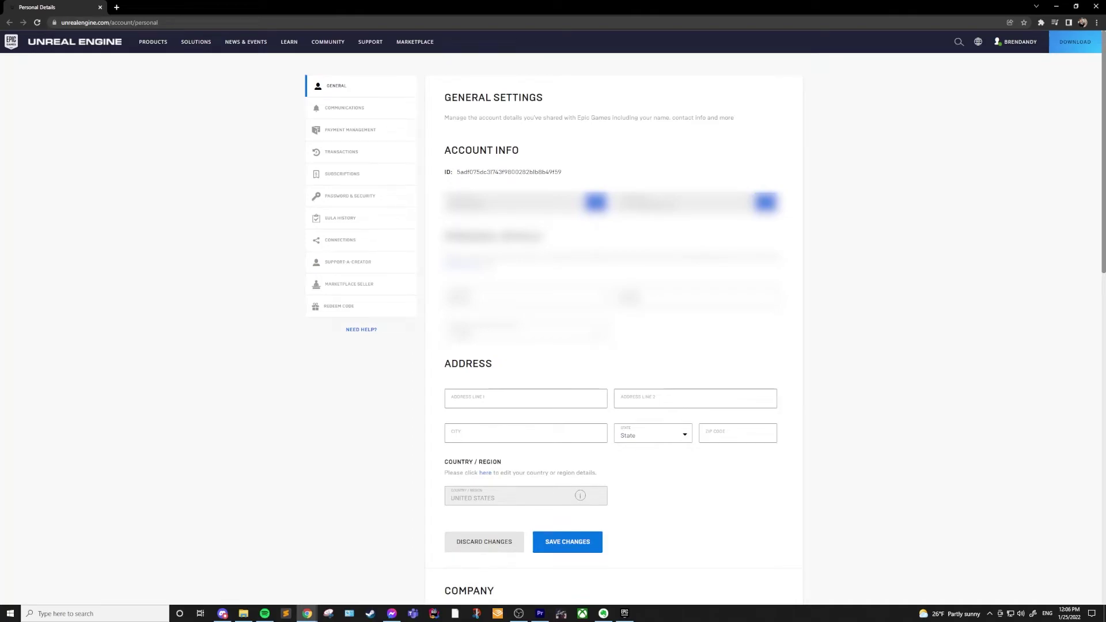
key("alt+Tab")
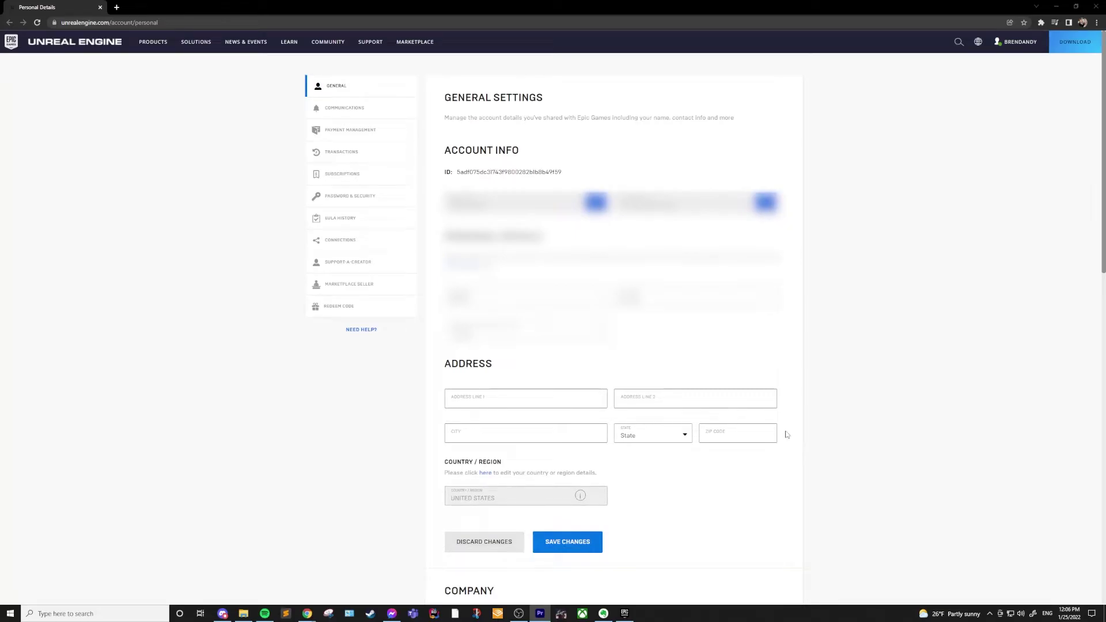
key("alt+Tab")
left_click(53, 591)
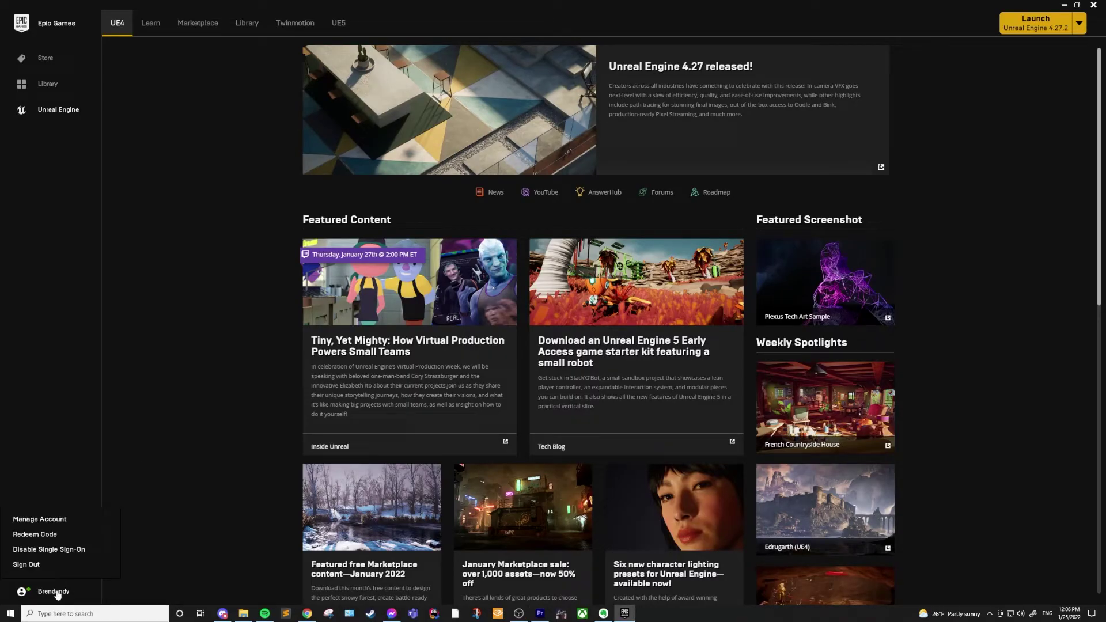
left_click(51, 534)
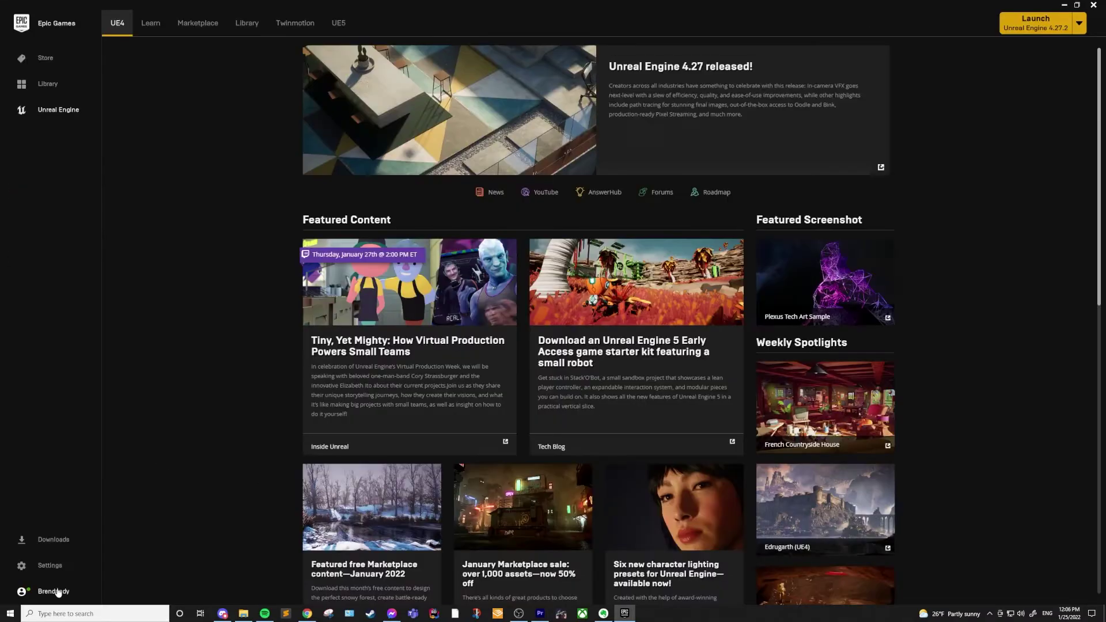
mouse_move(58, 593)
scroll(922, 341, "down", 2)
middle_click(993, 333)
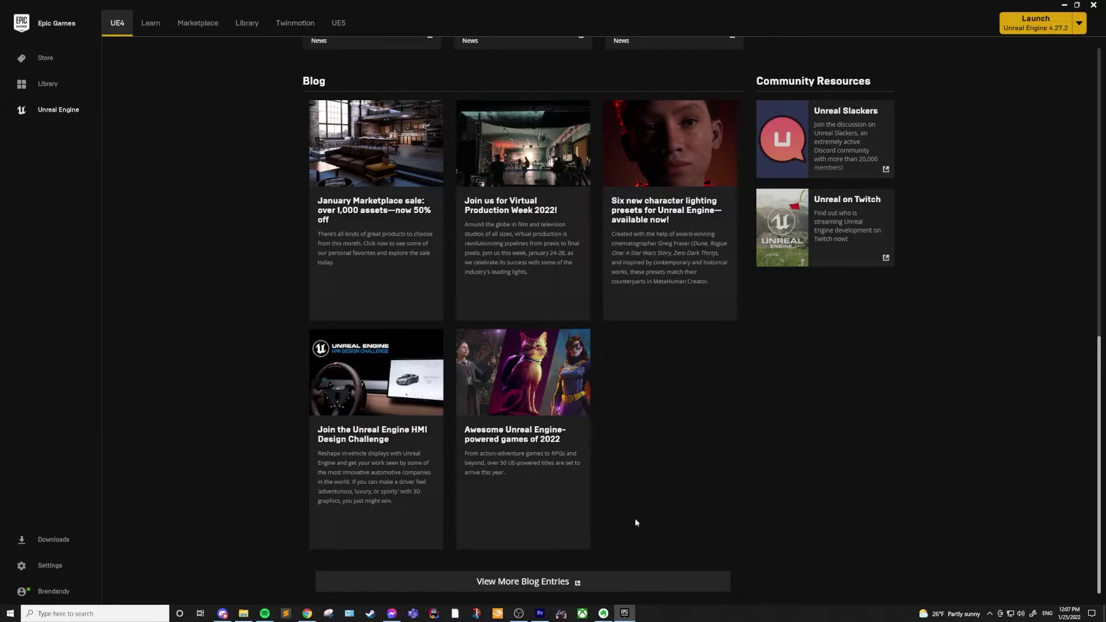
scroll(984, 436, "up", 8)
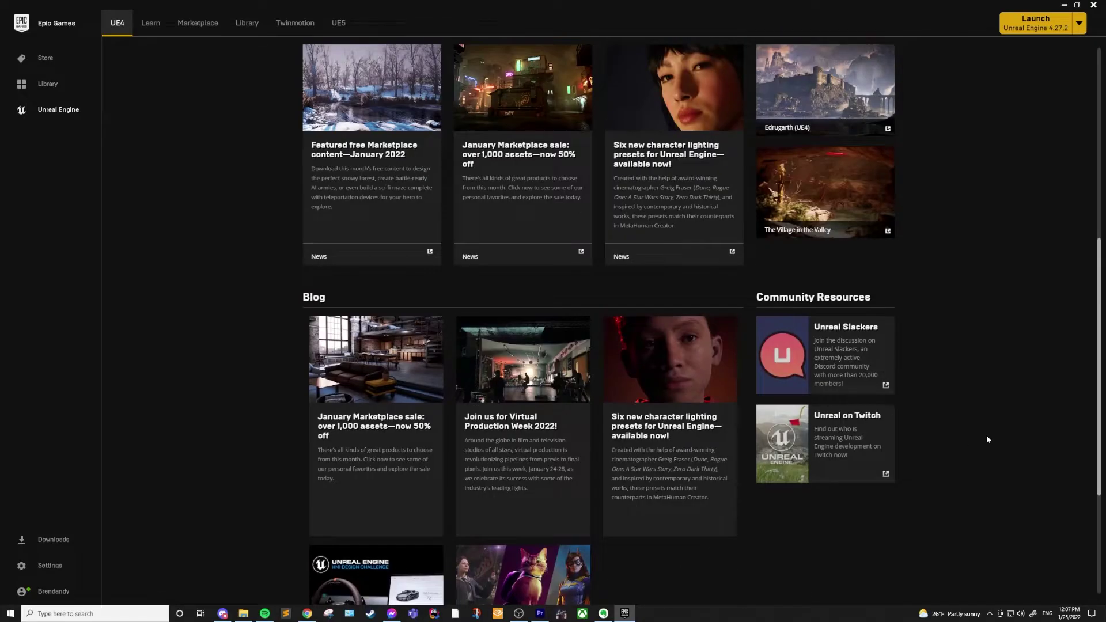
scroll(987, 438, "up", 4)
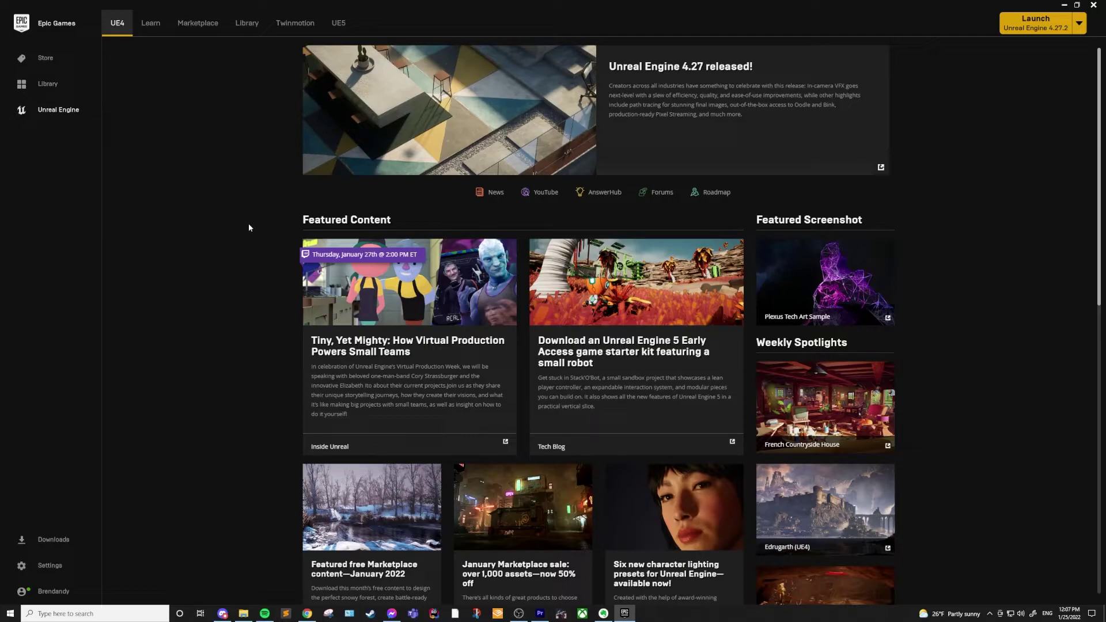
left_click(152, 30)
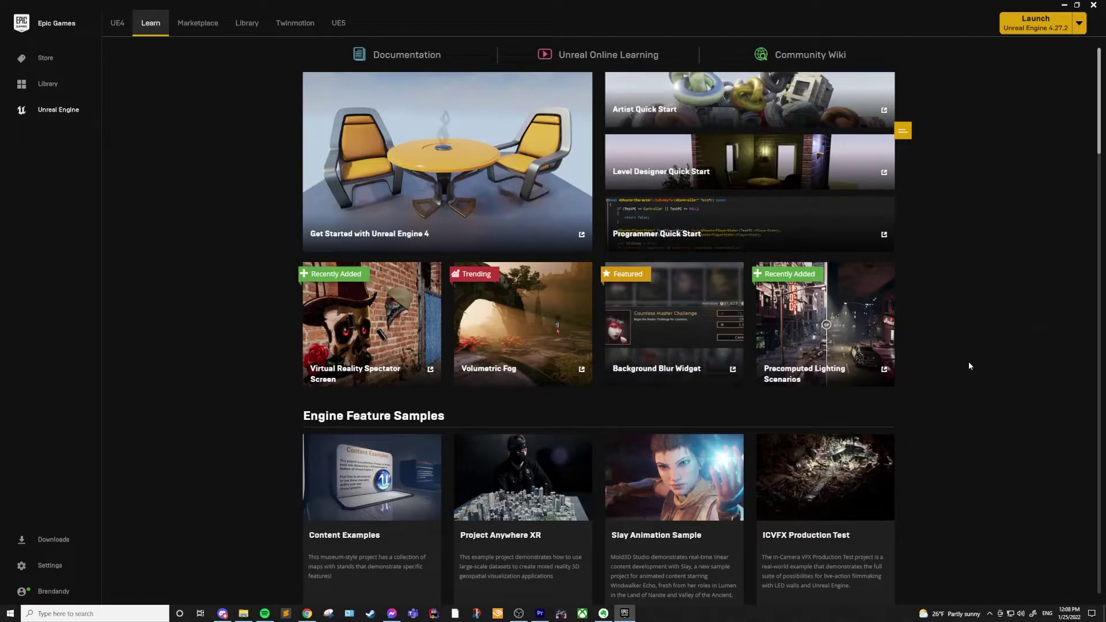
Step: Scroll through the Learn sample projects, then switch to the Marketplace home page
scroll(991, 366, "down", 10)
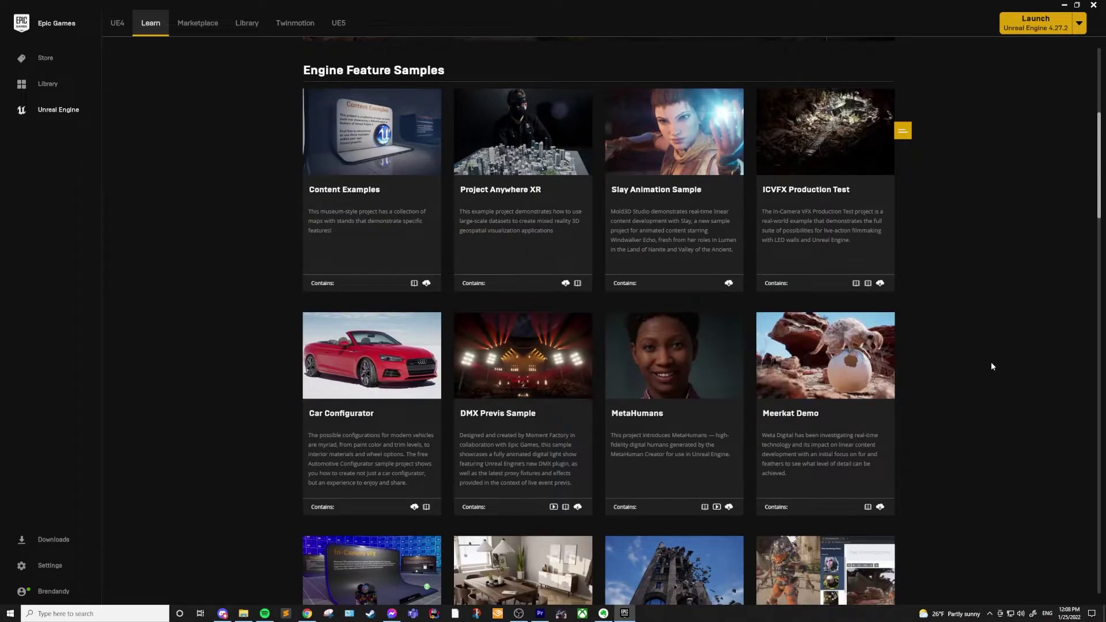
scroll(990, 367, "down", 4)
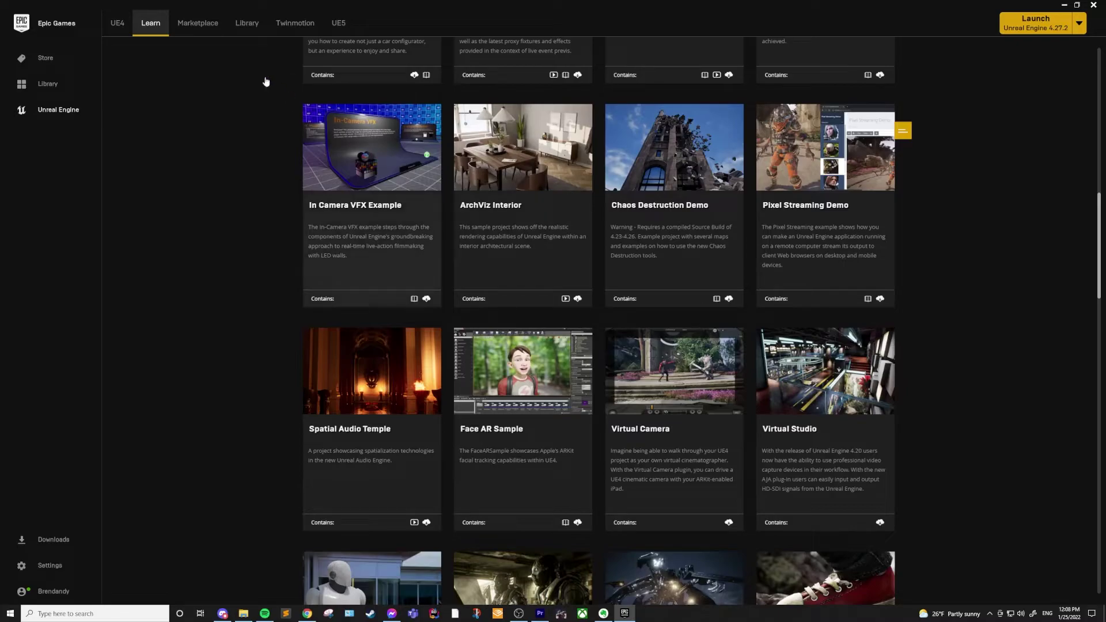
left_click(198, 23)
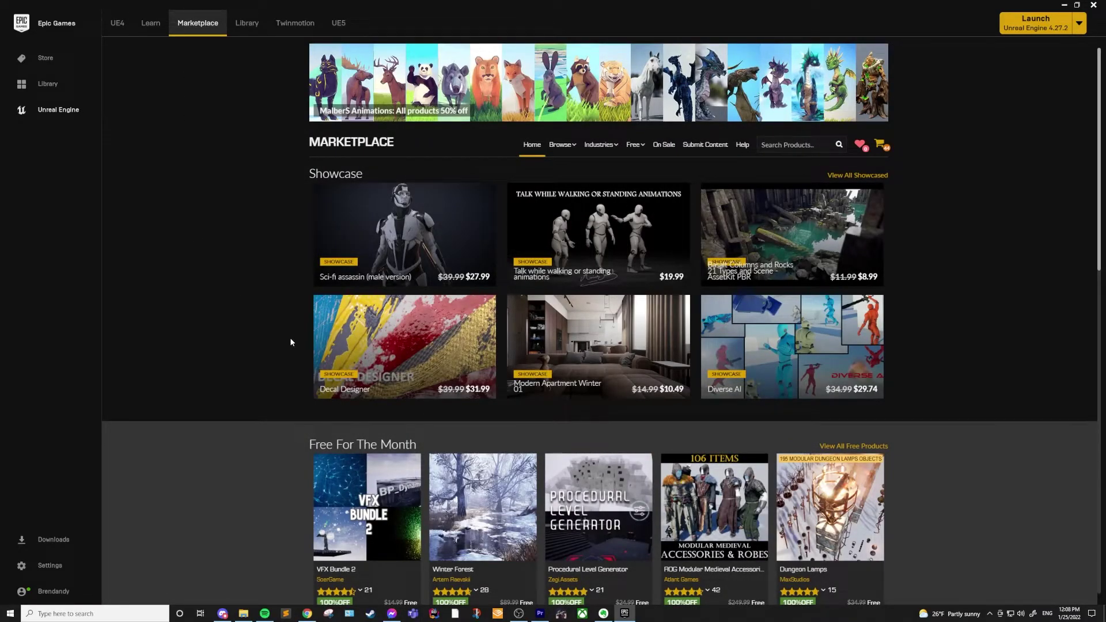
Step: Scroll down to Free For The Month and list all free Marketplace products
scroll(291, 343, "down", 1)
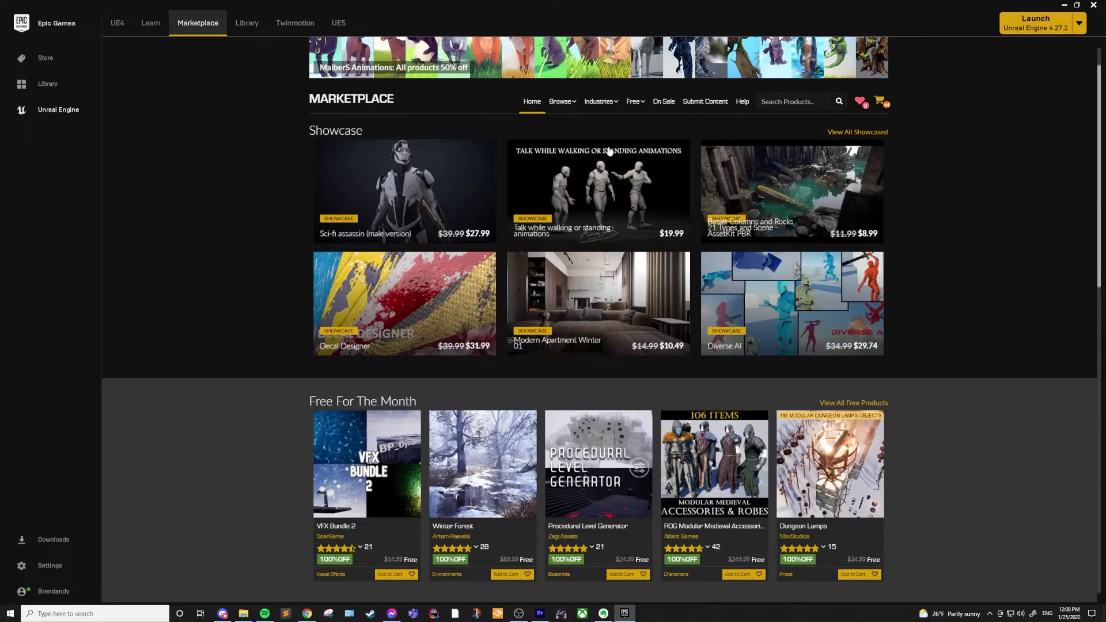
mouse_move(563, 103)
scroll(223, 388, "down", 3)
scroll(225, 390, "down", 2)
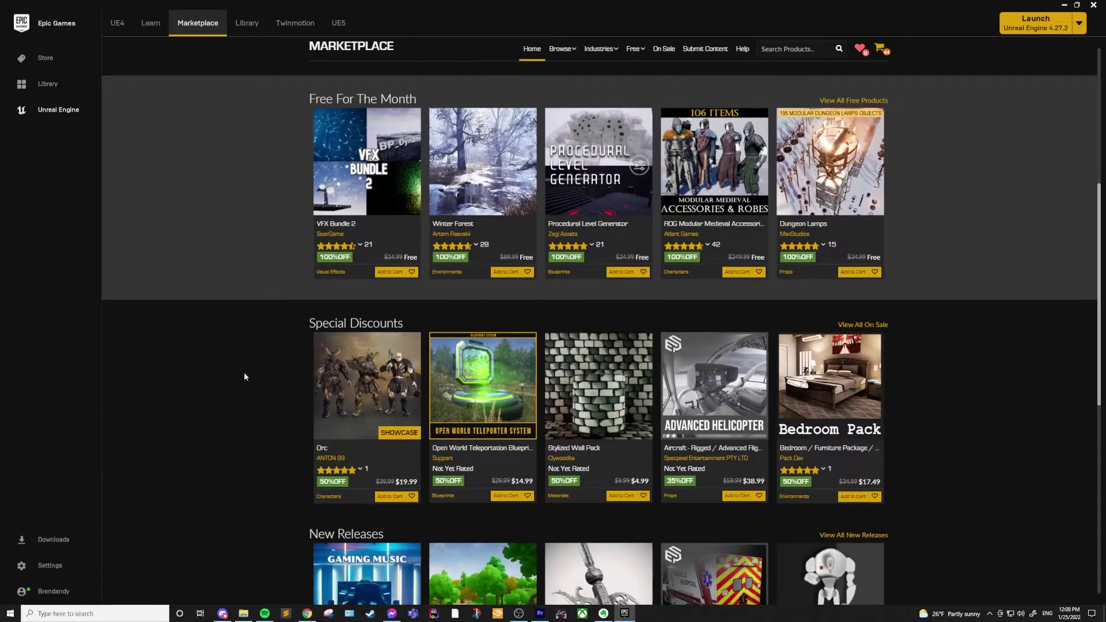
left_click_drag(311, 99, 422, 102)
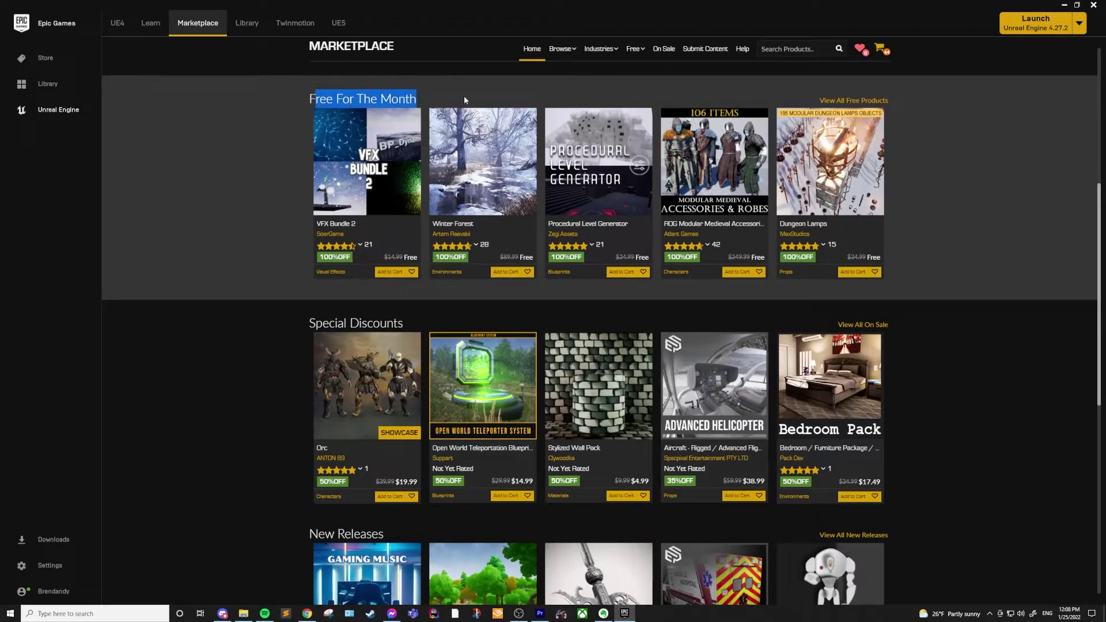
left_click(422, 102)
left_click(867, 101)
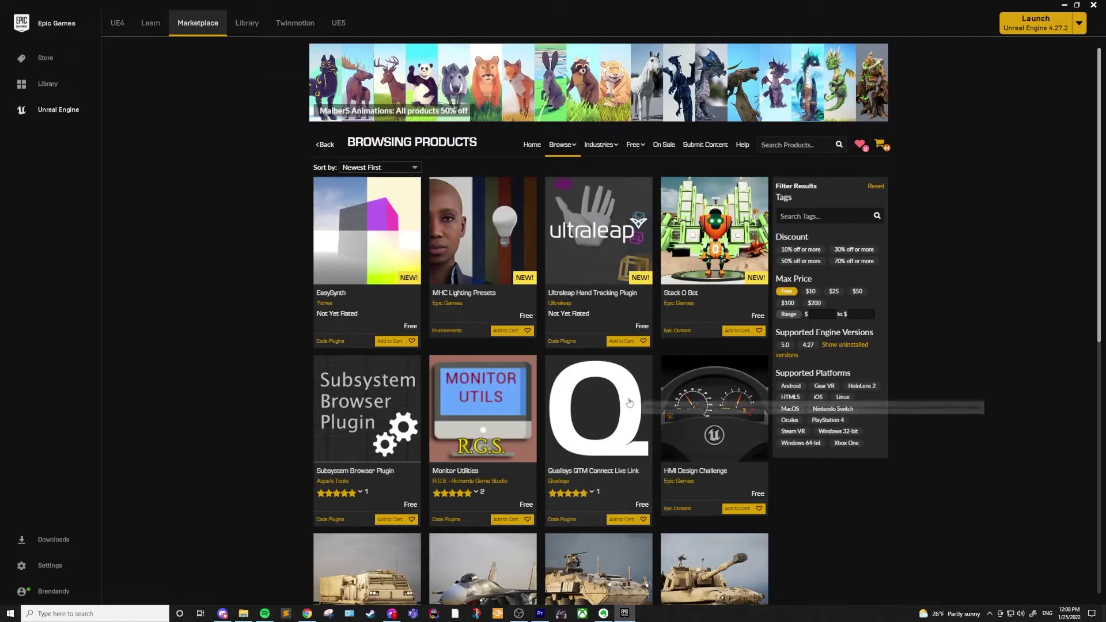
Step: Open the free MLRS M270 (West) asset's detail page and scroll through it
scroll(243, 312, "down", 4)
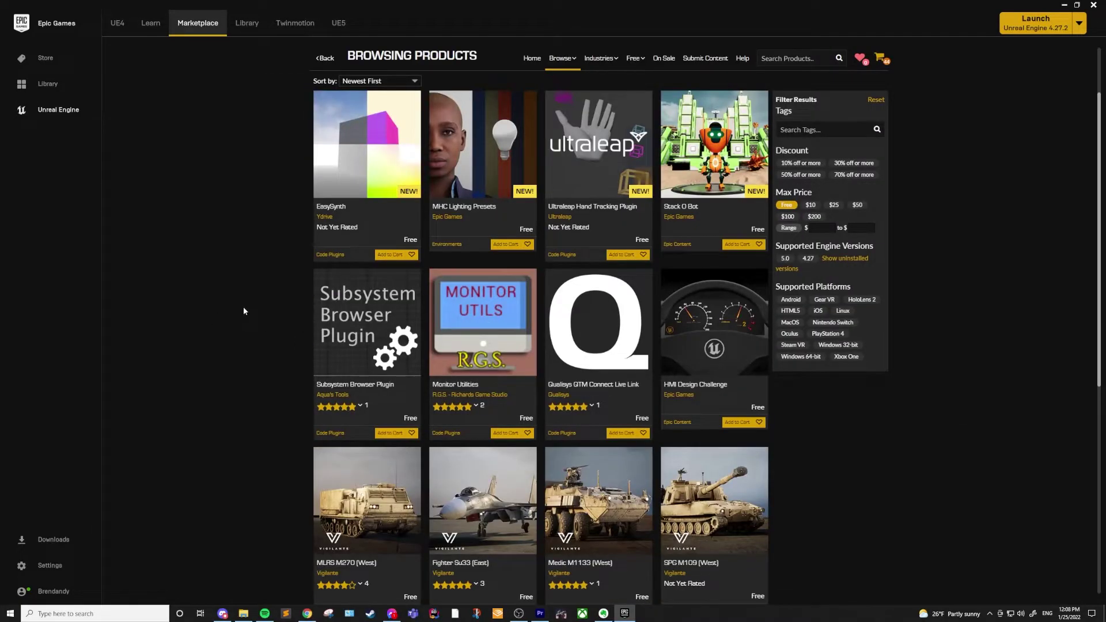
scroll(243, 311, "down", 1)
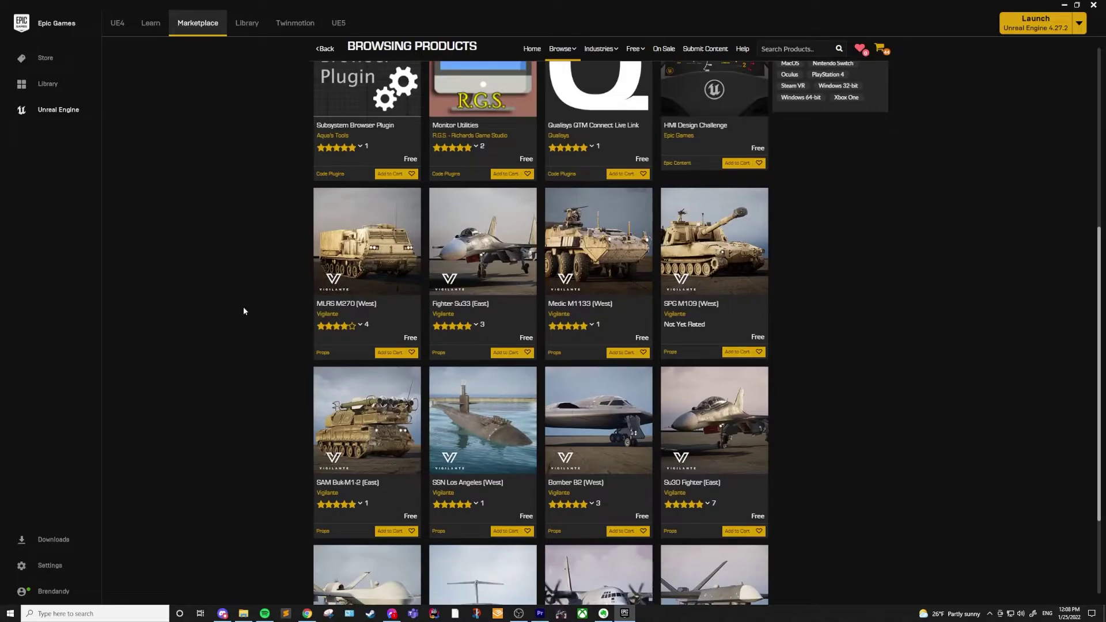
left_click(355, 246)
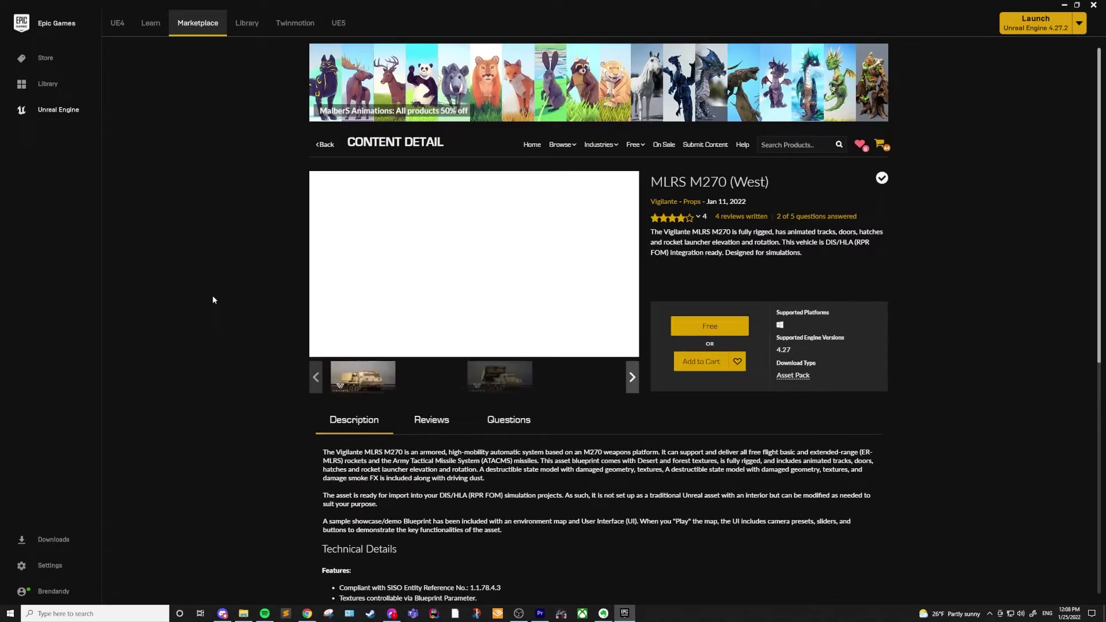
scroll(212, 299, "down", 1)
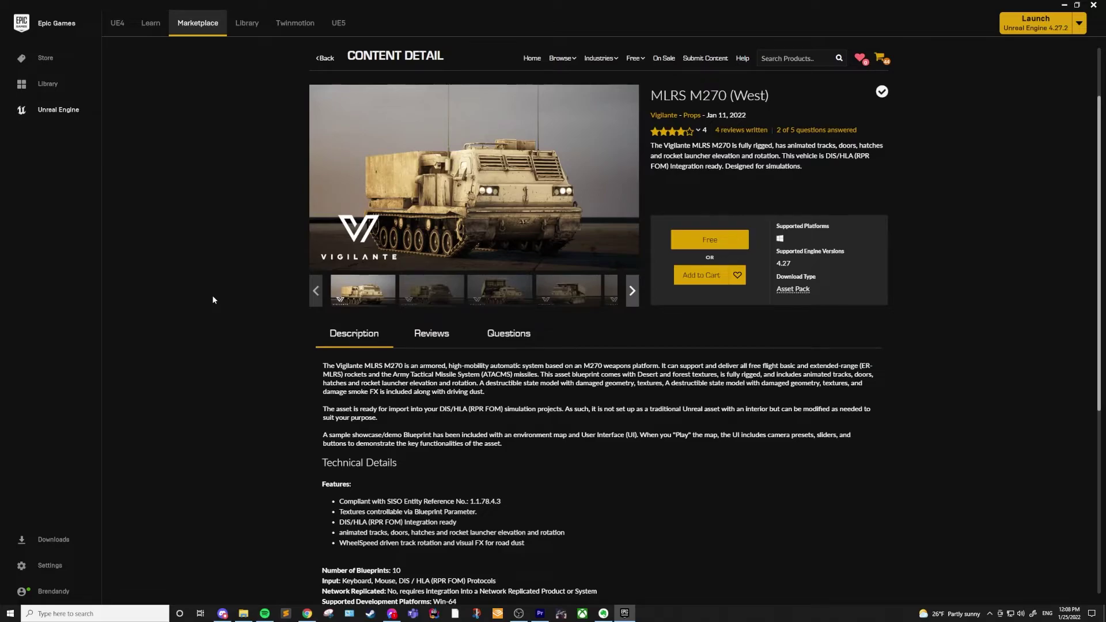
scroll(212, 299, "up", 1)
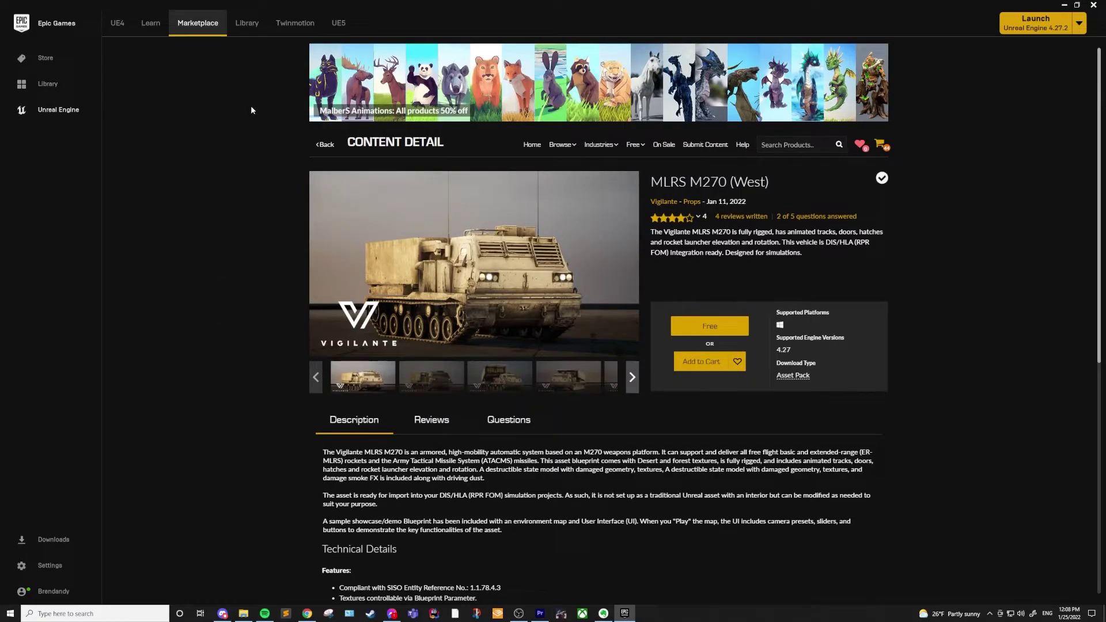
mouse_move(561, 145)
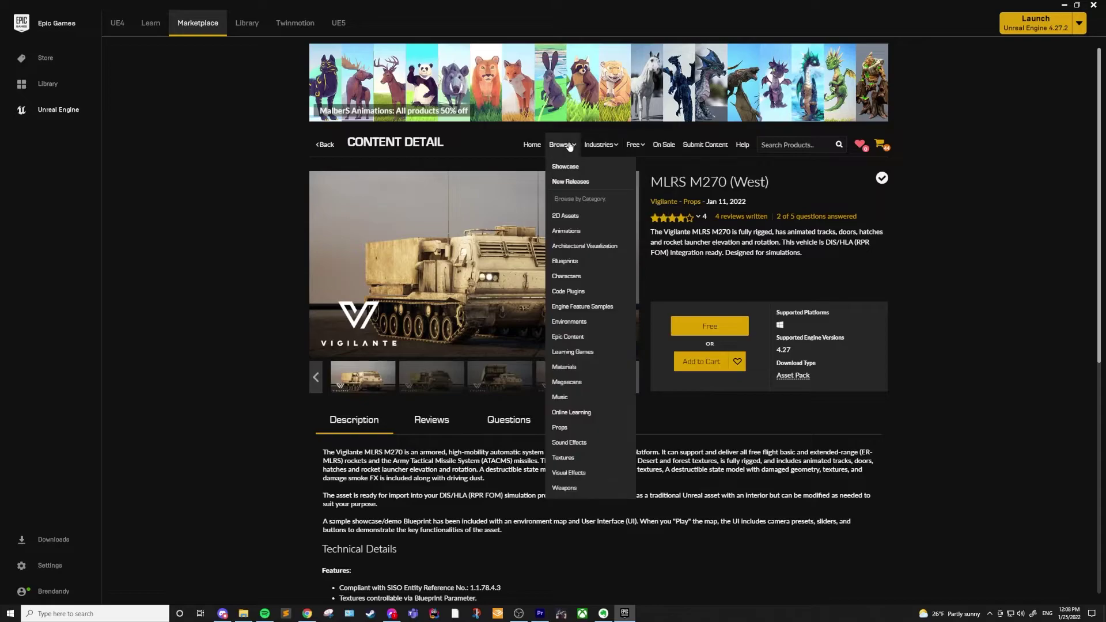
Step: Scroll the Characters category listing, then open the Library showing engines 4.27.2 and 5.0.0
left_click(568, 275)
scroll(225, 313, "down", 1)
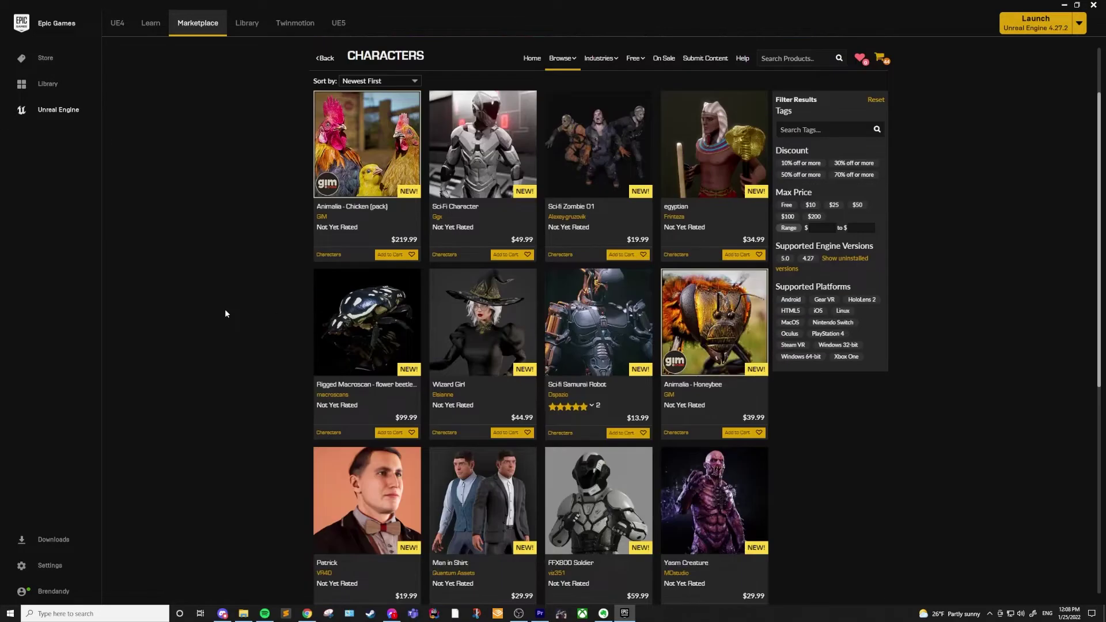
scroll(226, 314, "down", 2)
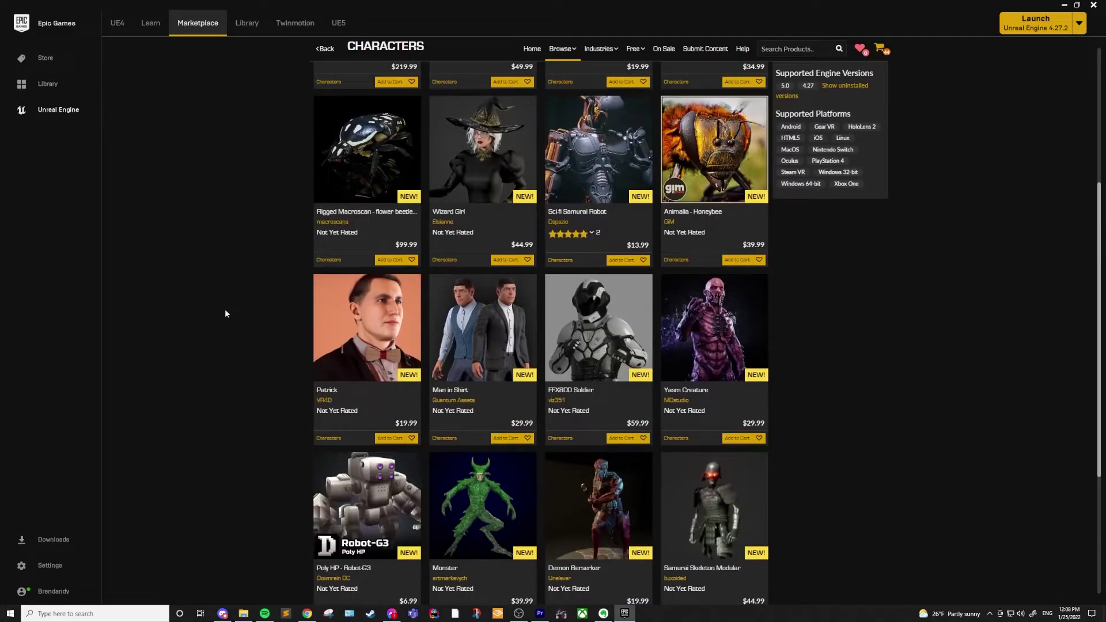
scroll(225, 313, "up", 3)
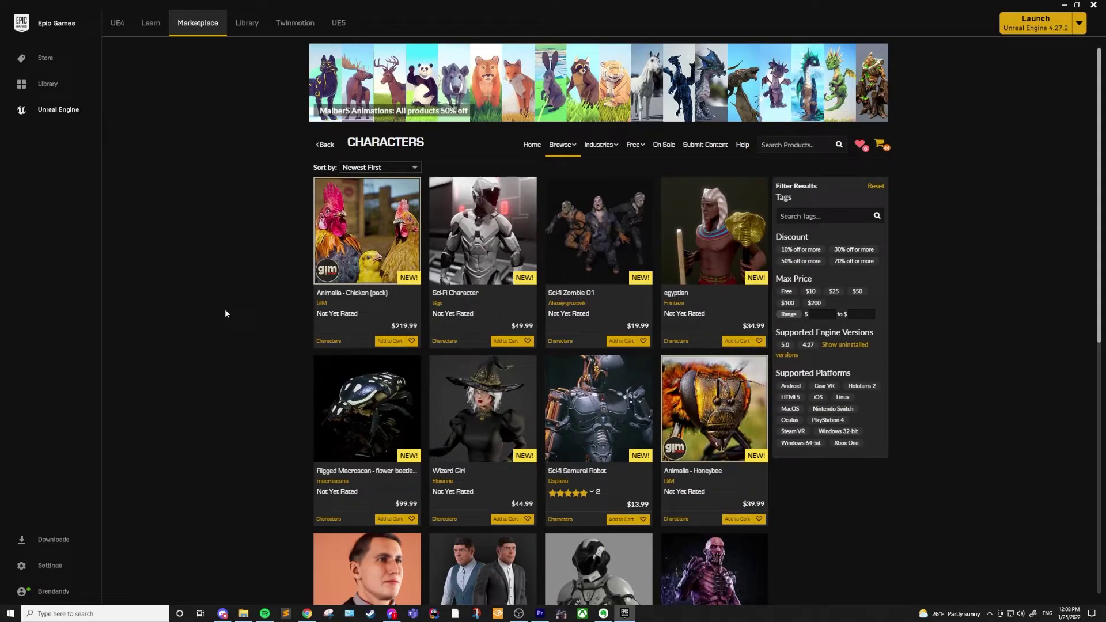
left_click(247, 24)
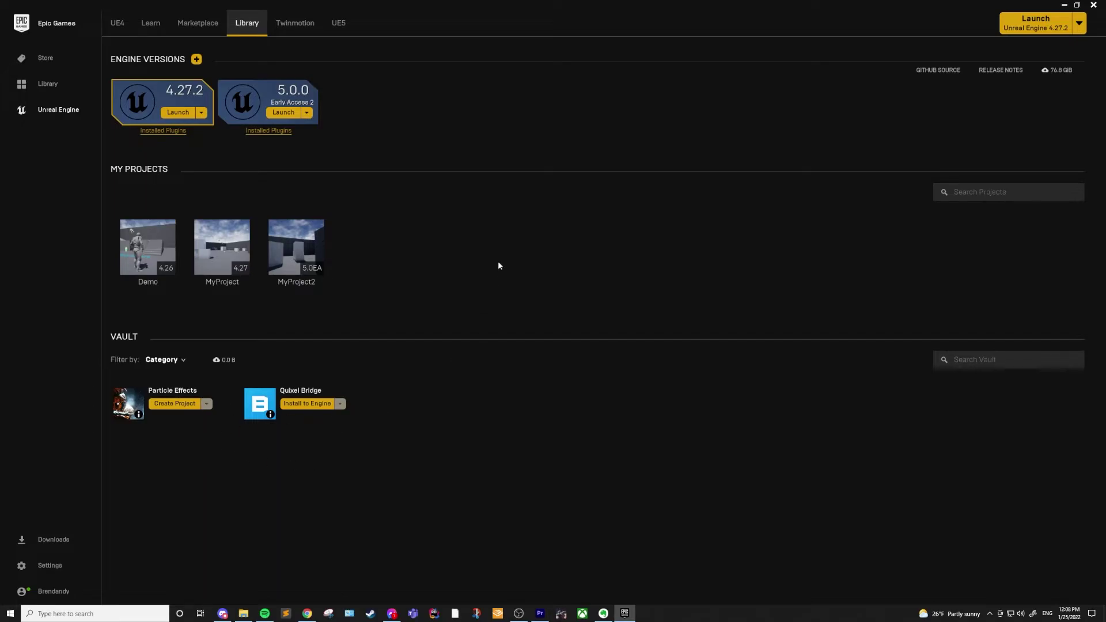
Step: Show the Twinmotion page offering the free Twinmotion Trial 2022.1, scrolling its sections and back to the top
left_click(292, 24)
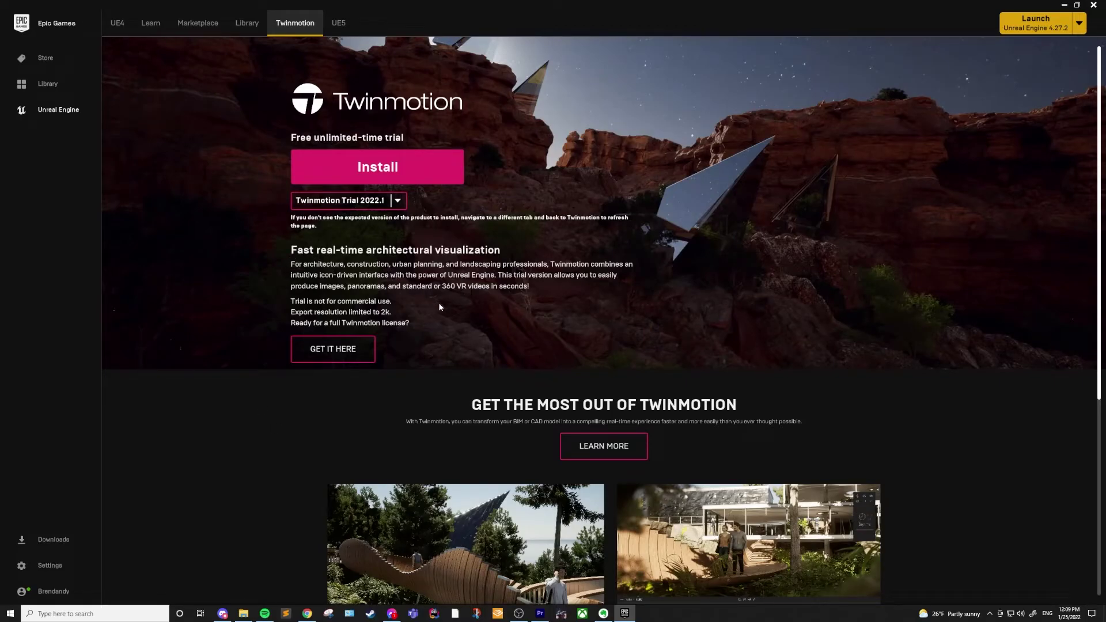
scroll(949, 490, "down", 5)
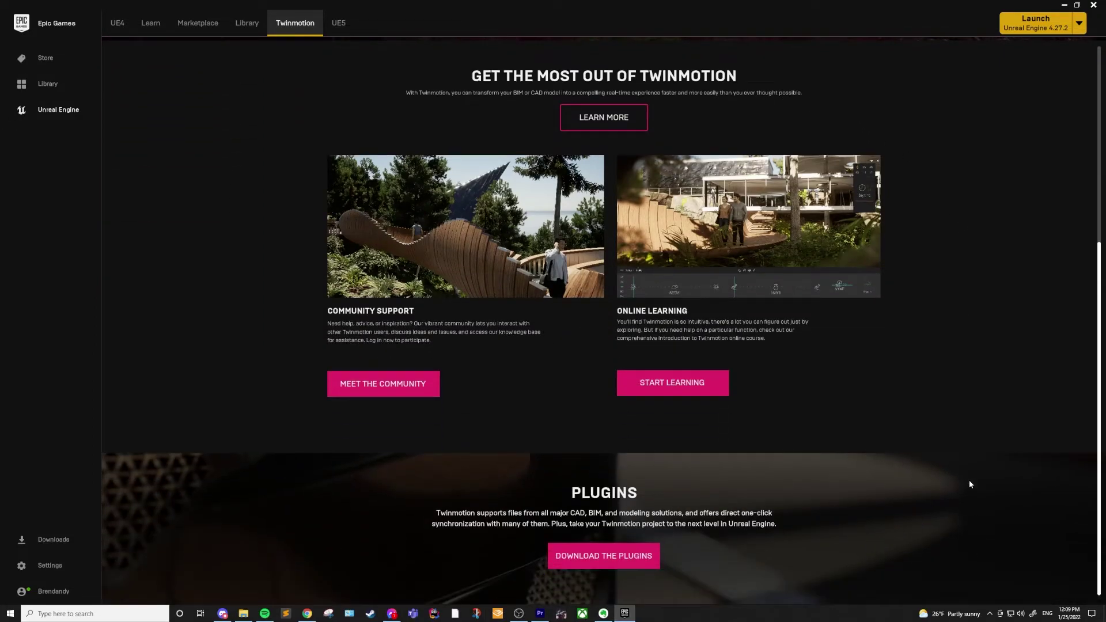
scroll(969, 479, "up", 3)
scroll(970, 483, "up", 3)
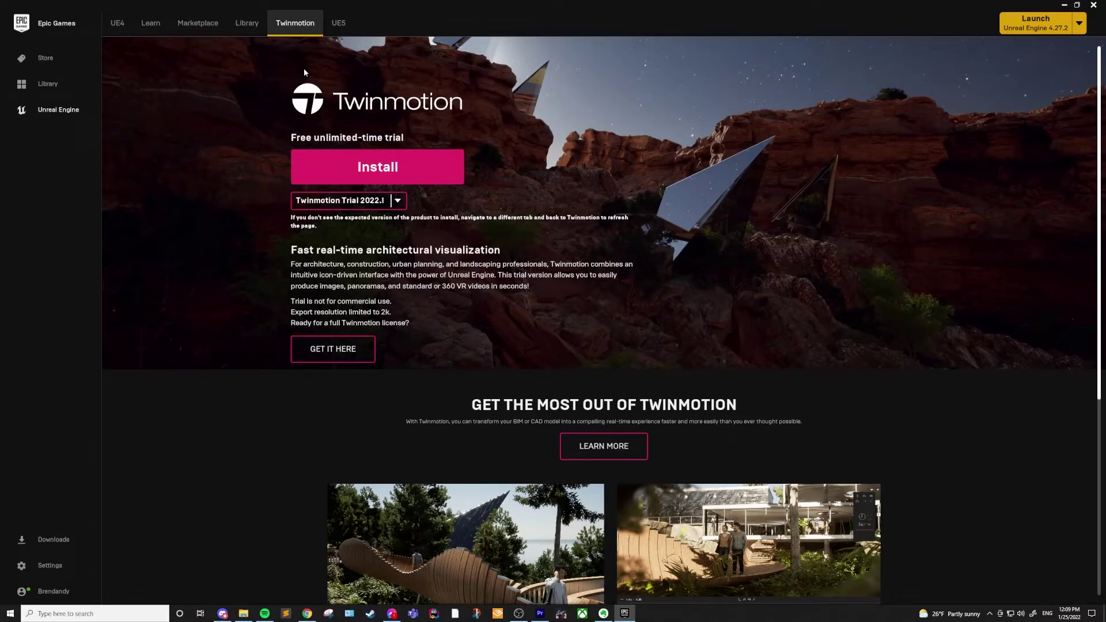
left_click(338, 25)
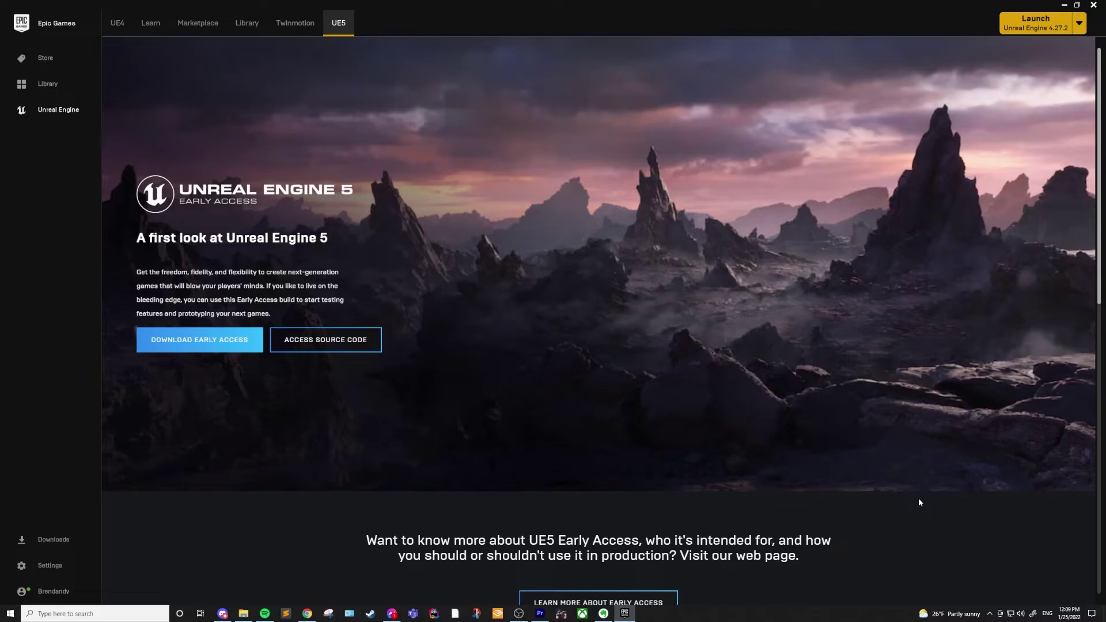
left_click(539, 613)
scroll(924, 516, "down", 6)
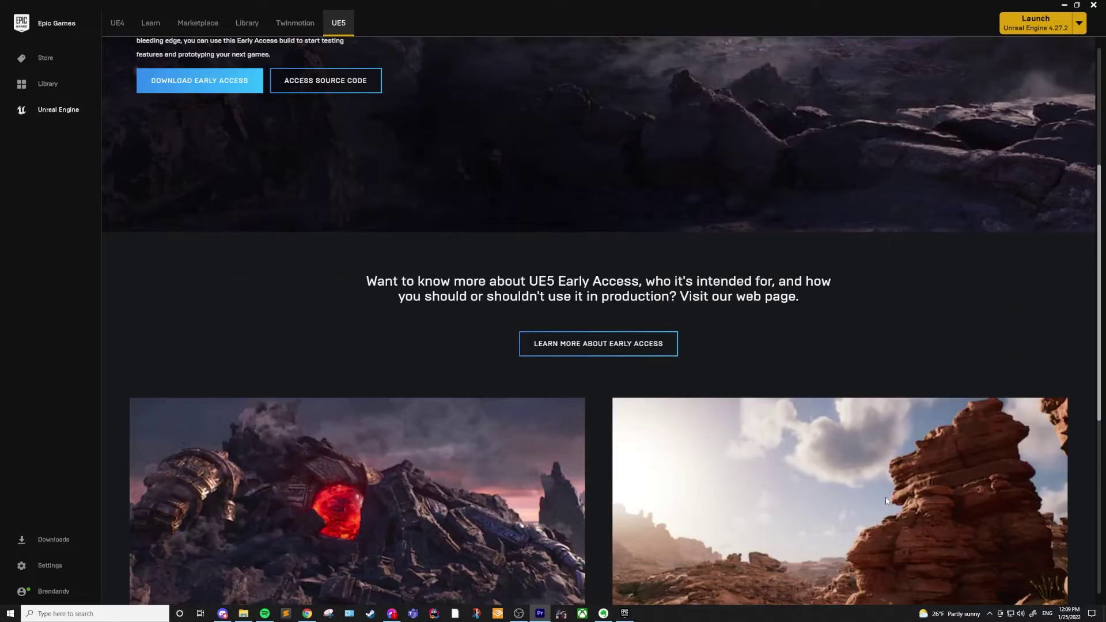
scroll(885, 499, "down", 2)
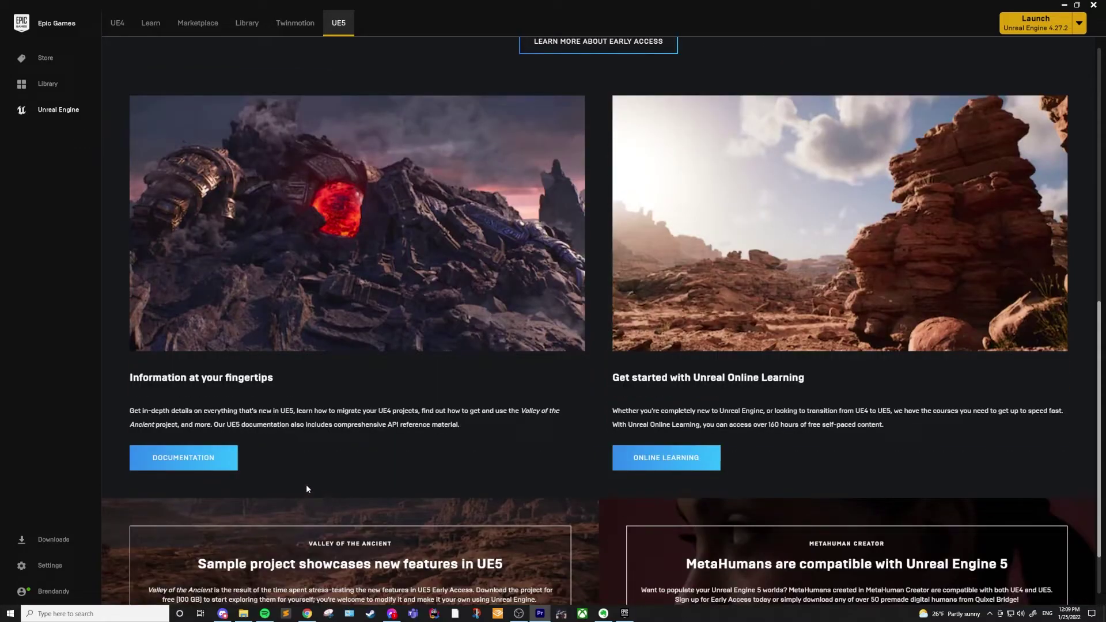
scroll(591, 470, "down", 1)
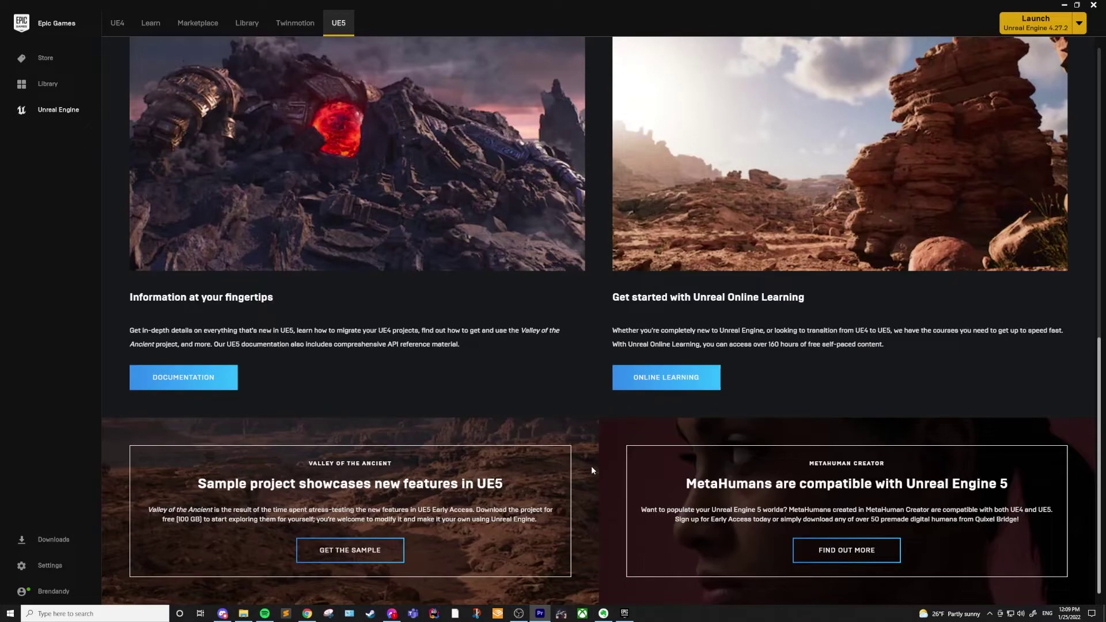
scroll(591, 466, "up", 9)
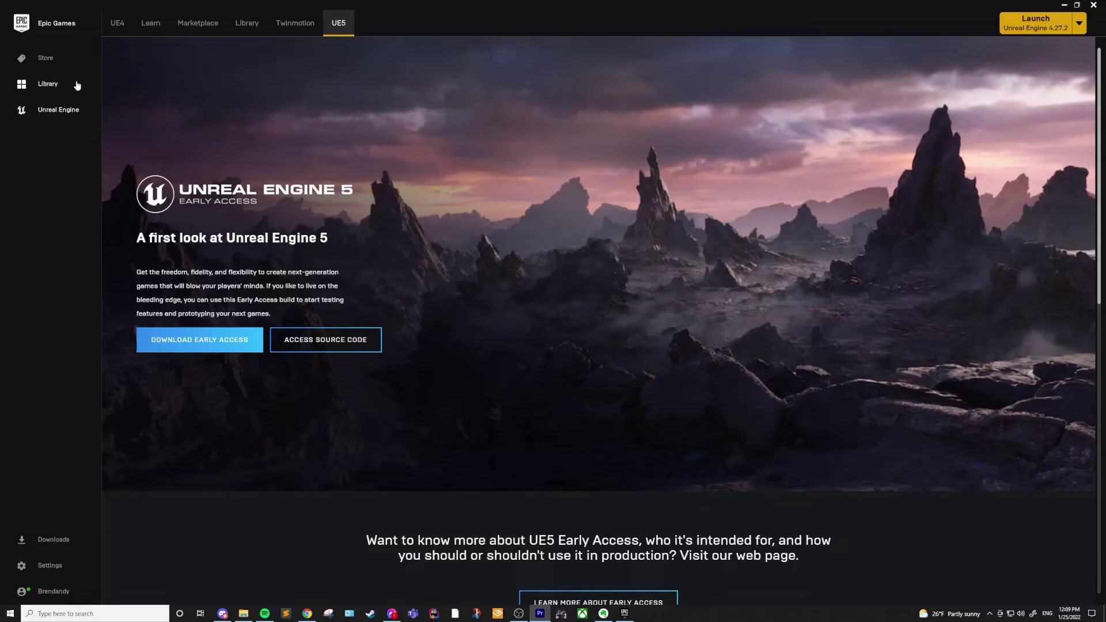
left_click(45, 57)
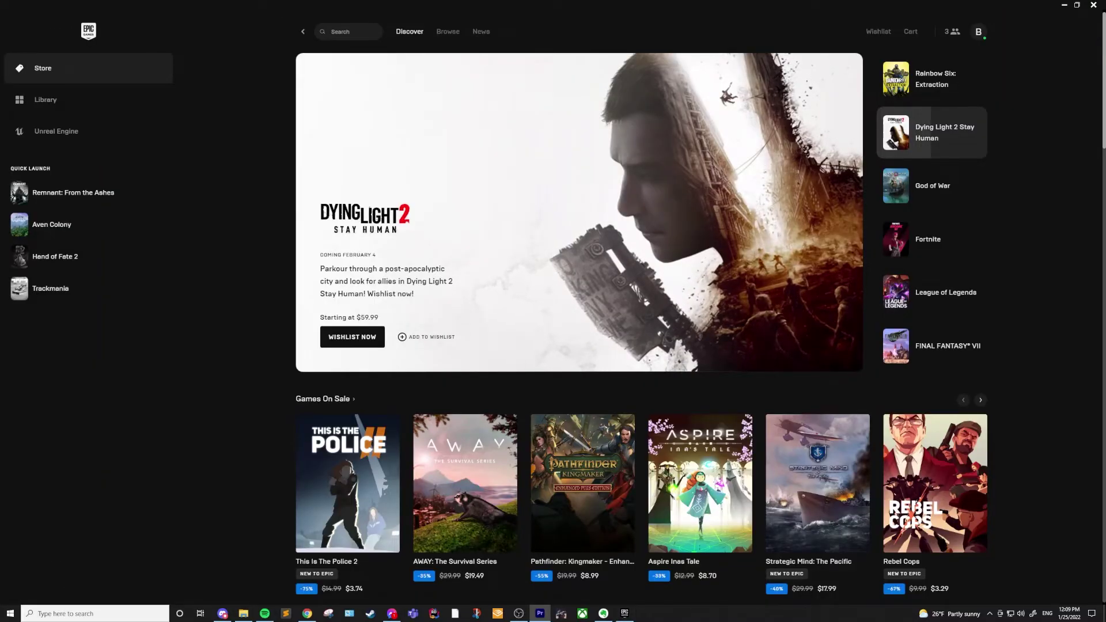
Step: Scroll down through the Store Discover page
scroll(1018, 374, "down", 5)
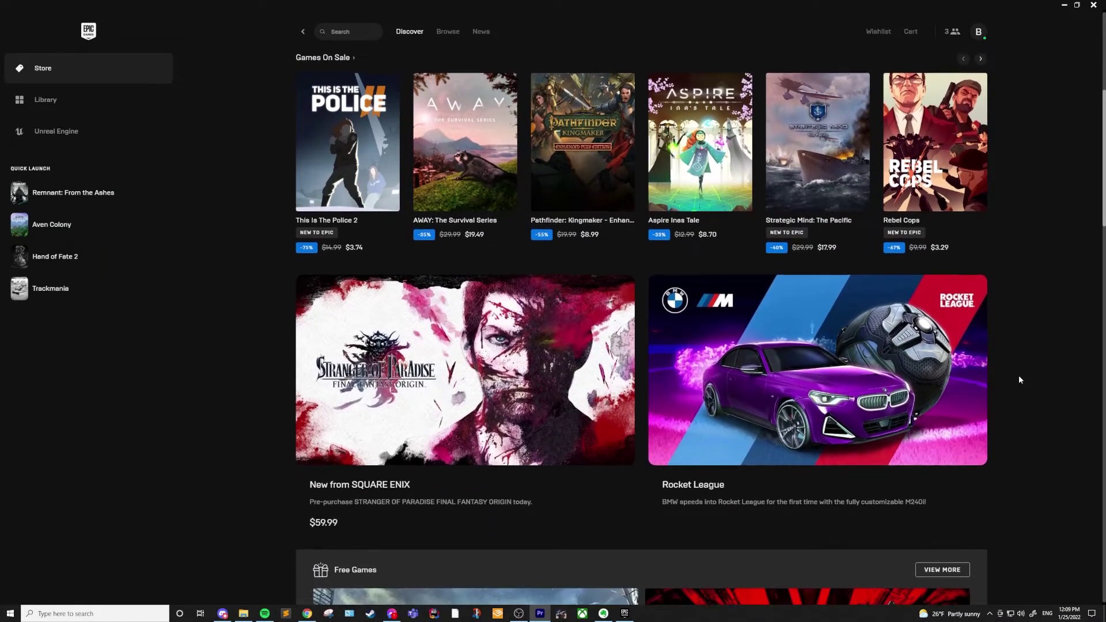
scroll(1019, 380, "down", 7)
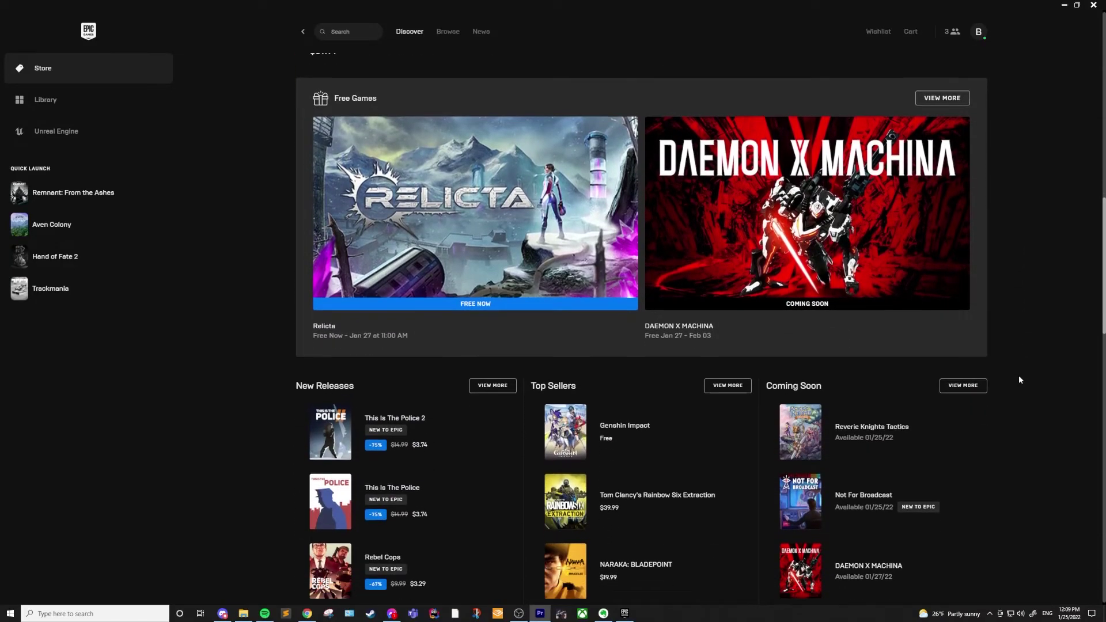
scroll(1018, 380, "down", 11)
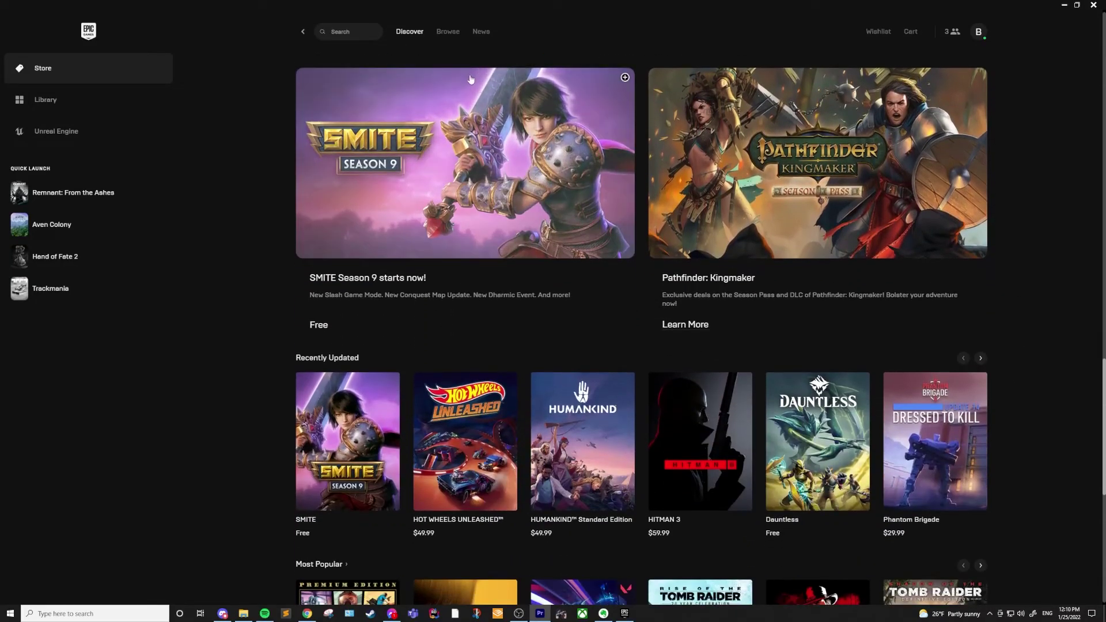
Step: Switch to the Browse catalog and scroll through it
left_click(447, 31)
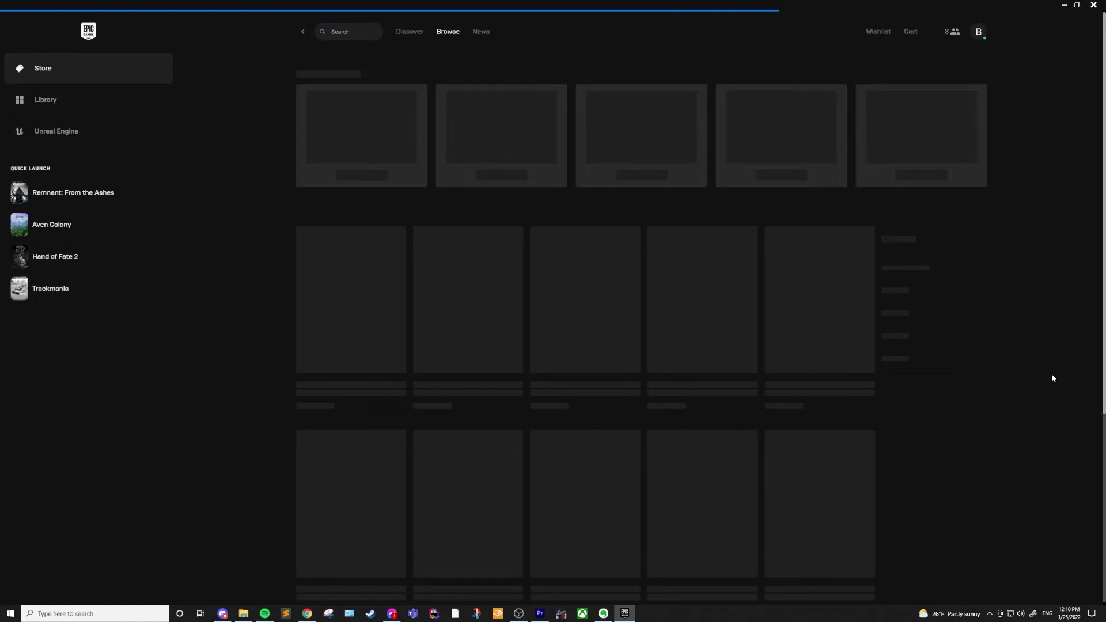
scroll(1051, 375, "down", 3)
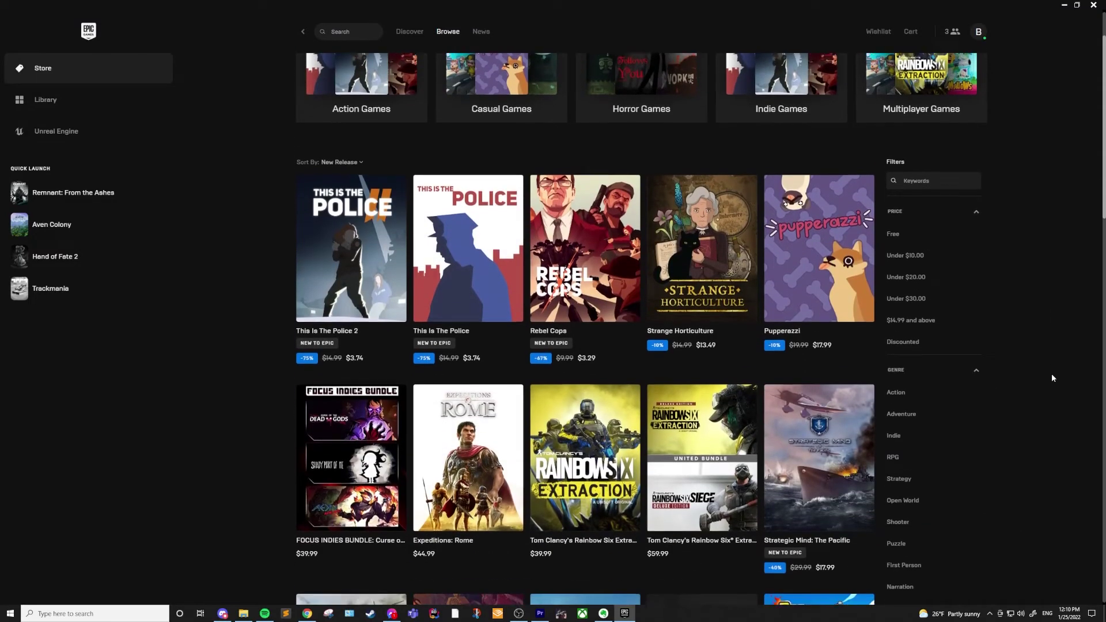
scroll(1052, 375, "down", 5)
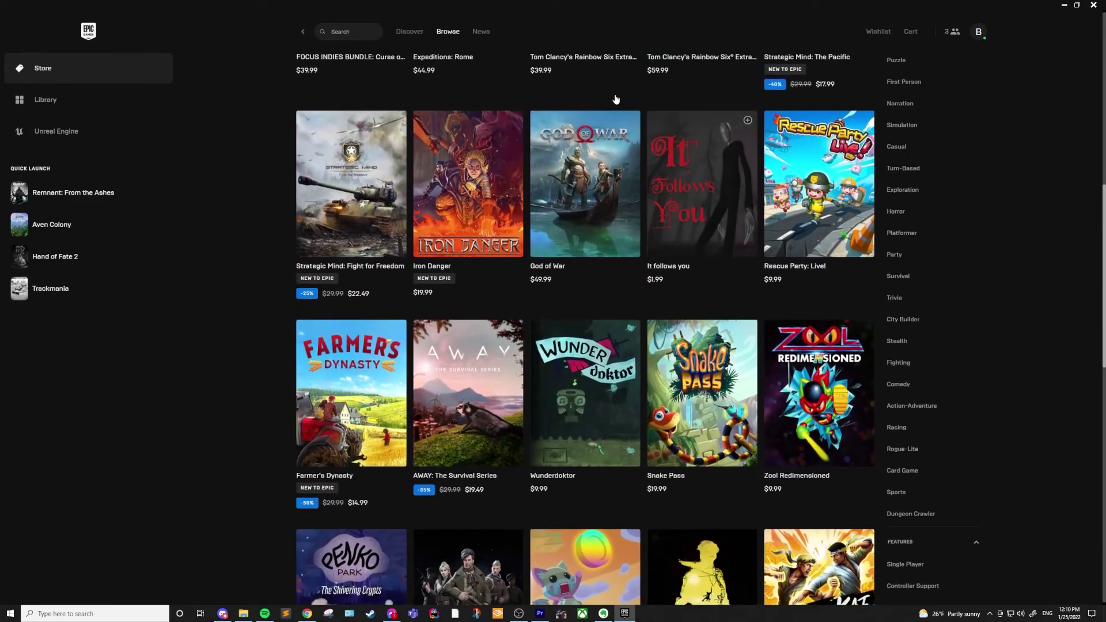
Step: View the store's News articles, then return to the Discover front page
left_click(481, 32)
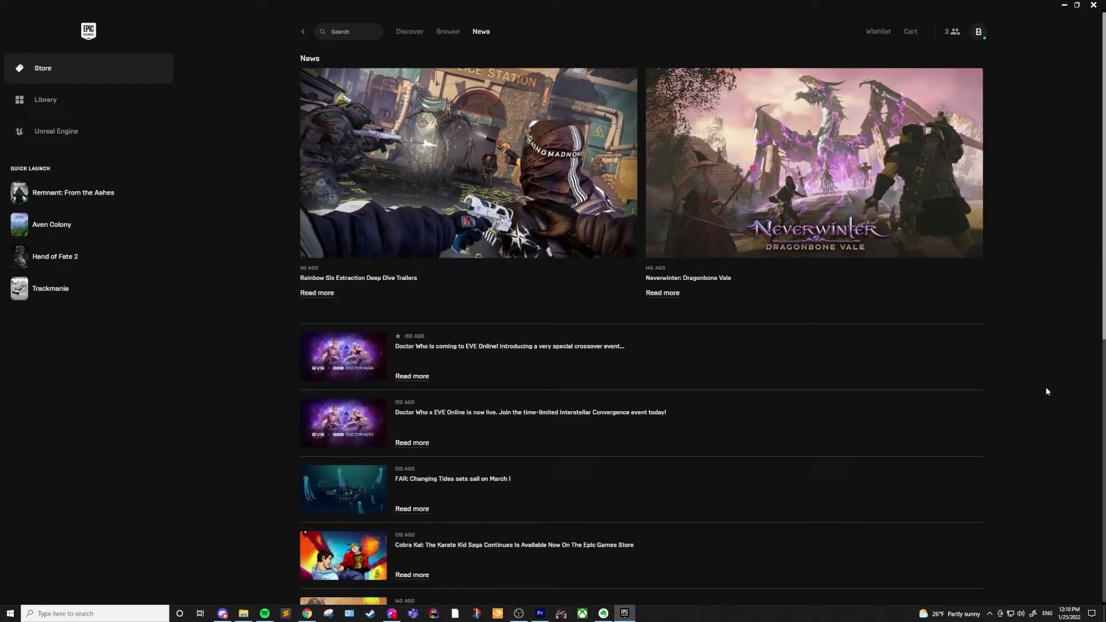
scroll(1047, 391, "down", 3)
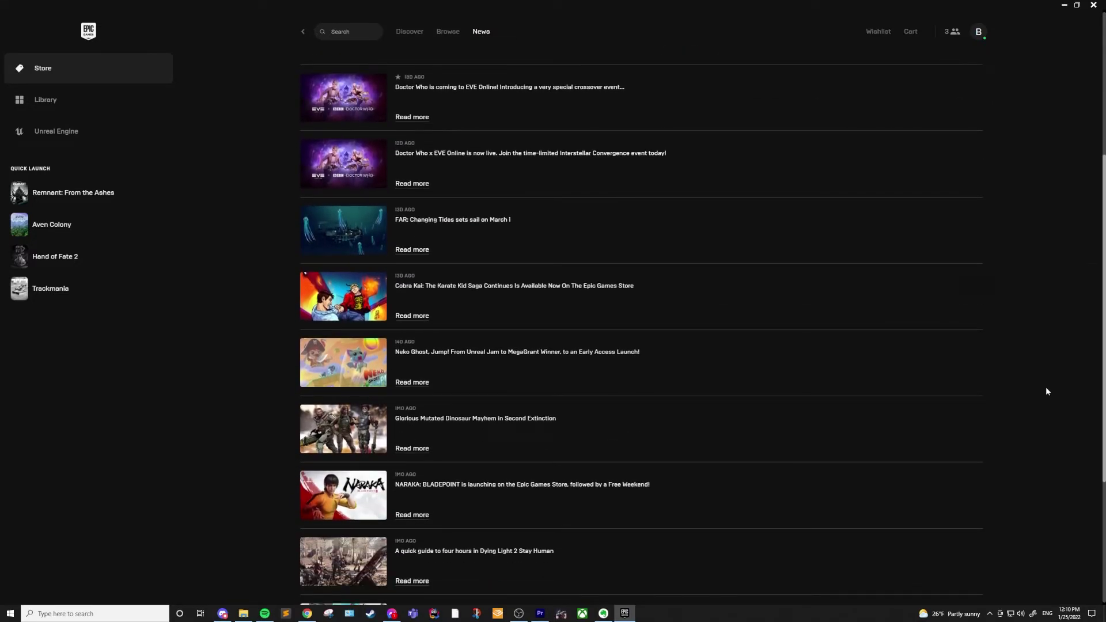
scroll(1045, 386, "up", 4)
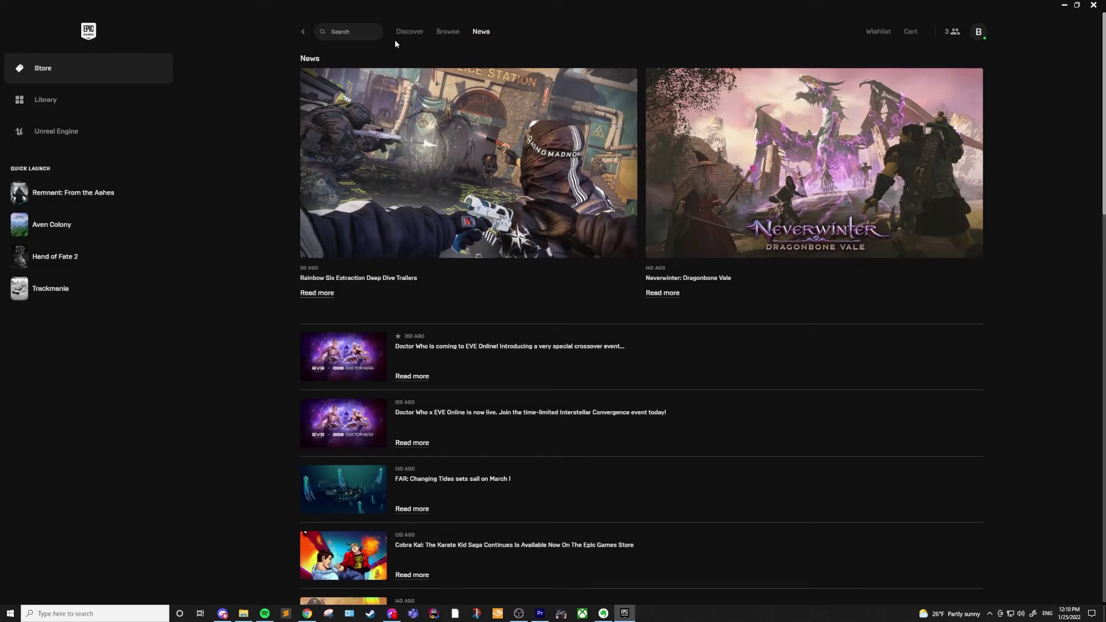
left_click(408, 33)
Step: Open the free game Relicta from Free Games and claim it with GET
scroll(1029, 454, "down", 8)
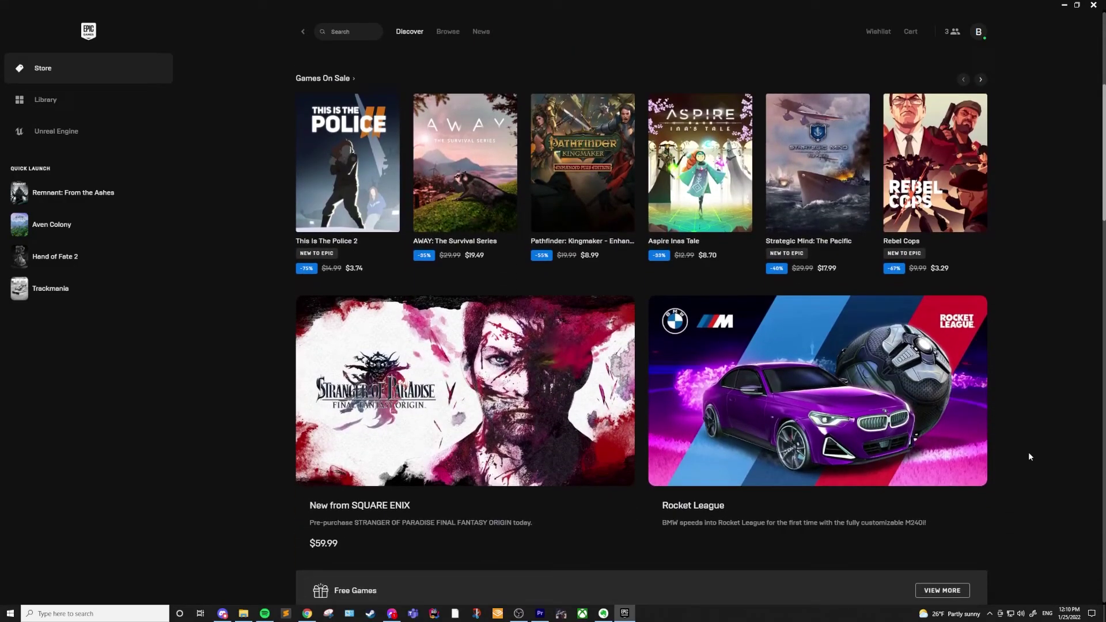
scroll(1029, 457, "down", 4)
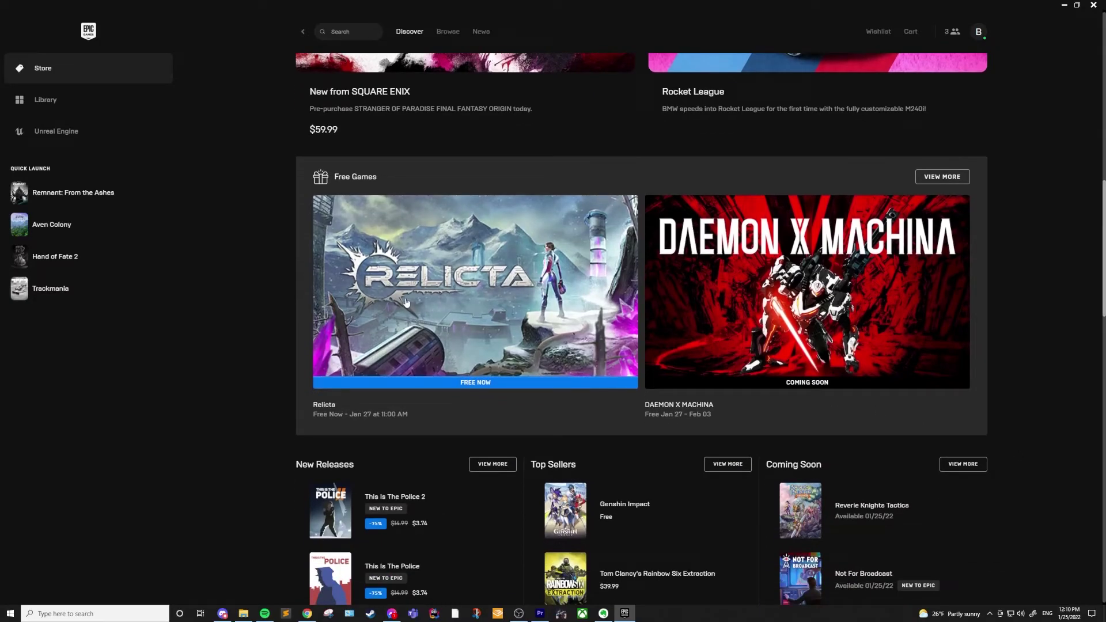
left_click(400, 355)
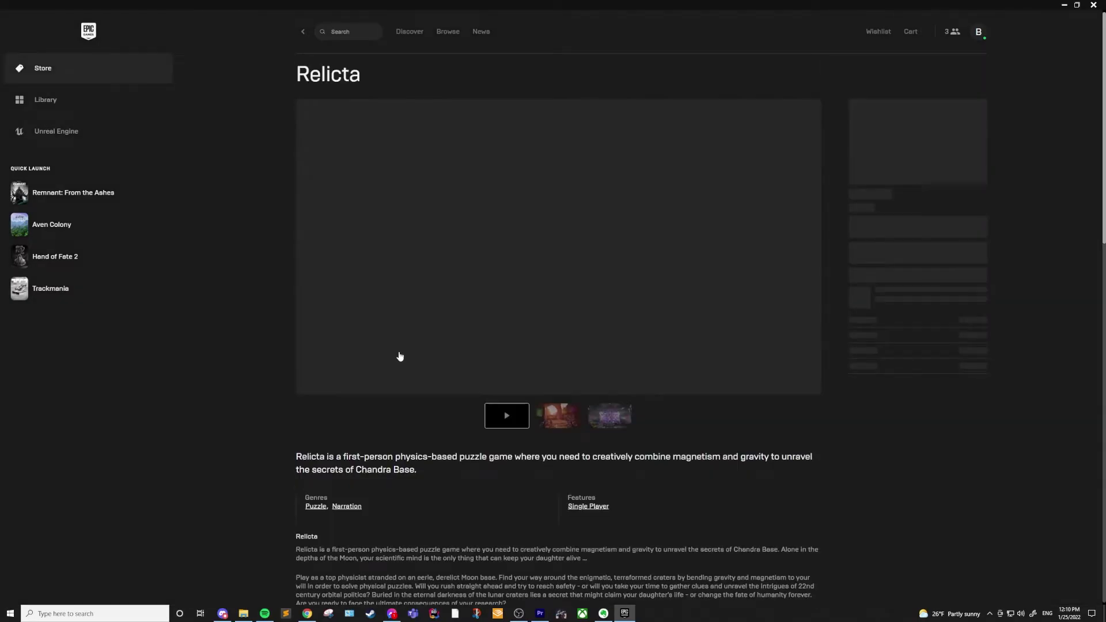
left_click(910, 243)
Step: Scroll through the store front and bring up the account options menu
scroll(1056, 375, "down", 6)
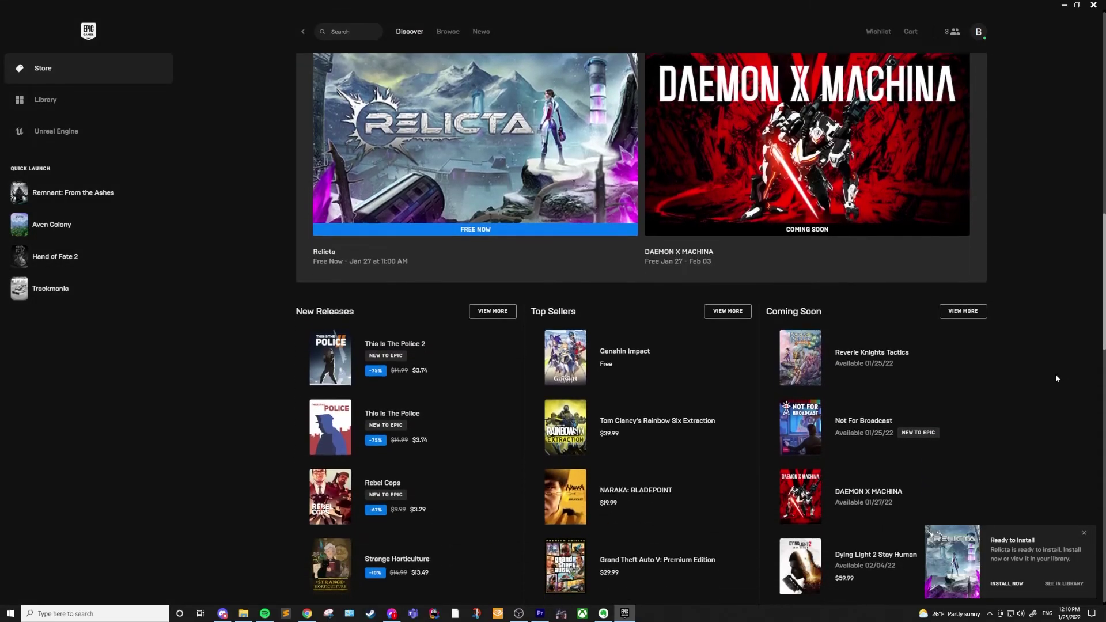
scroll(1056, 378, "up", 1)
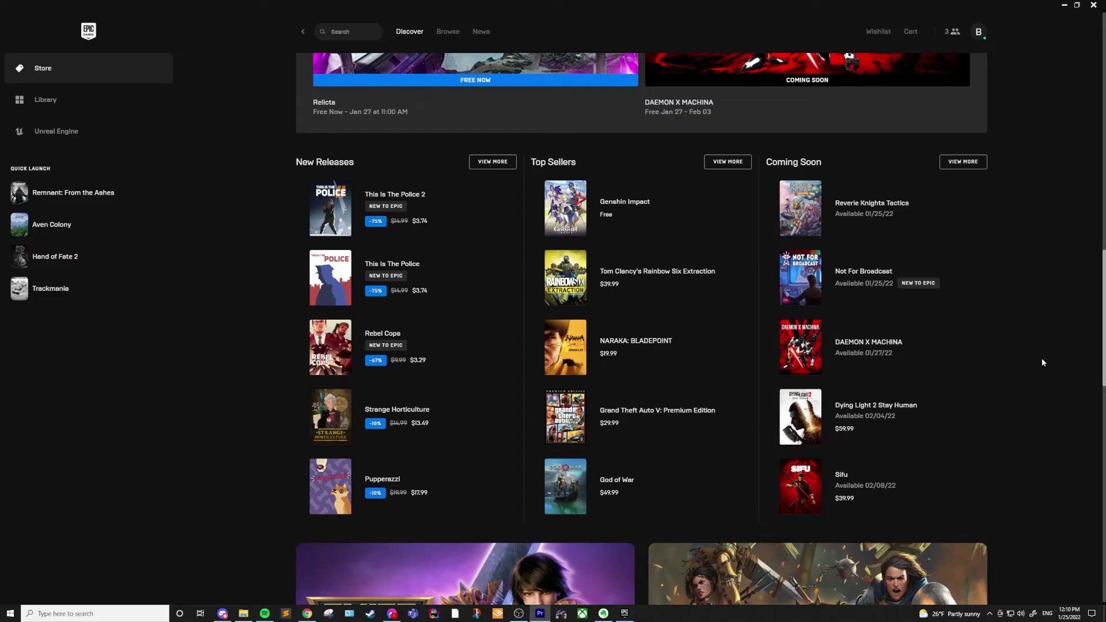
scroll(1031, 354, "down", 5)
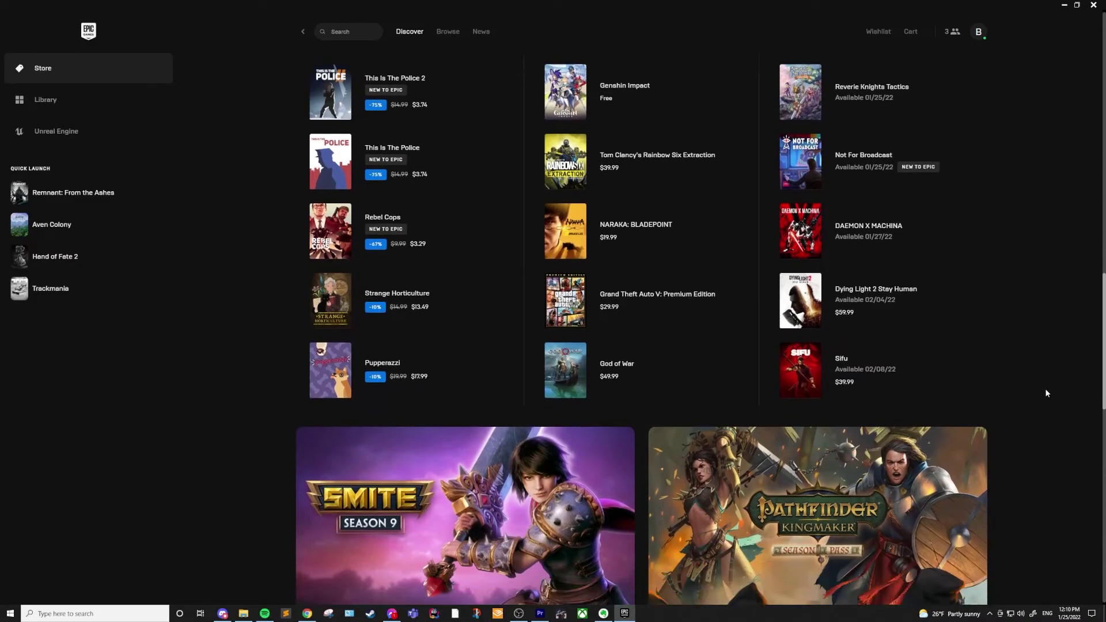
scroll(1046, 392, "down", 10)
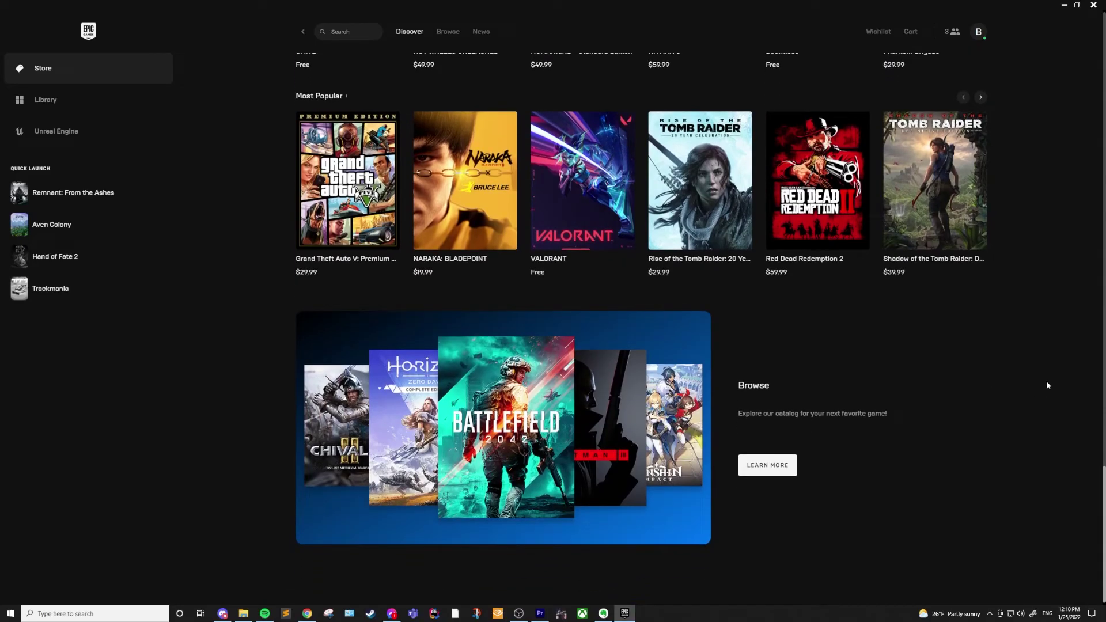
scroll(1052, 365, "up", 2)
left_click(979, 31)
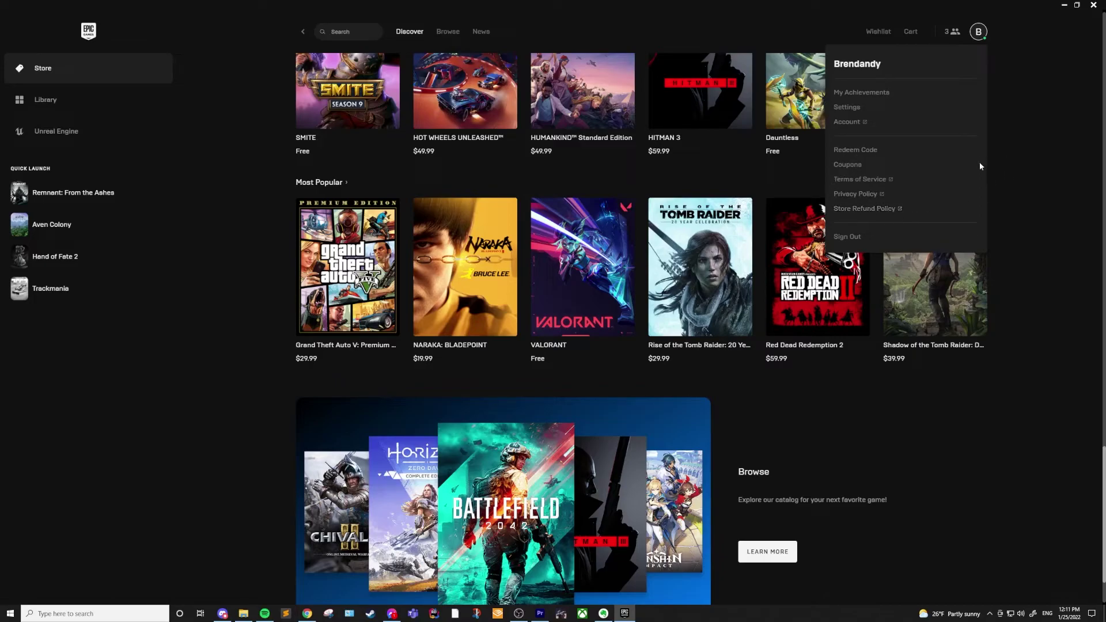
Step: Close the account menu and browse the Library grid, where Relicta now shows an Install option
left_click(1017, 157)
left_click(60, 103)
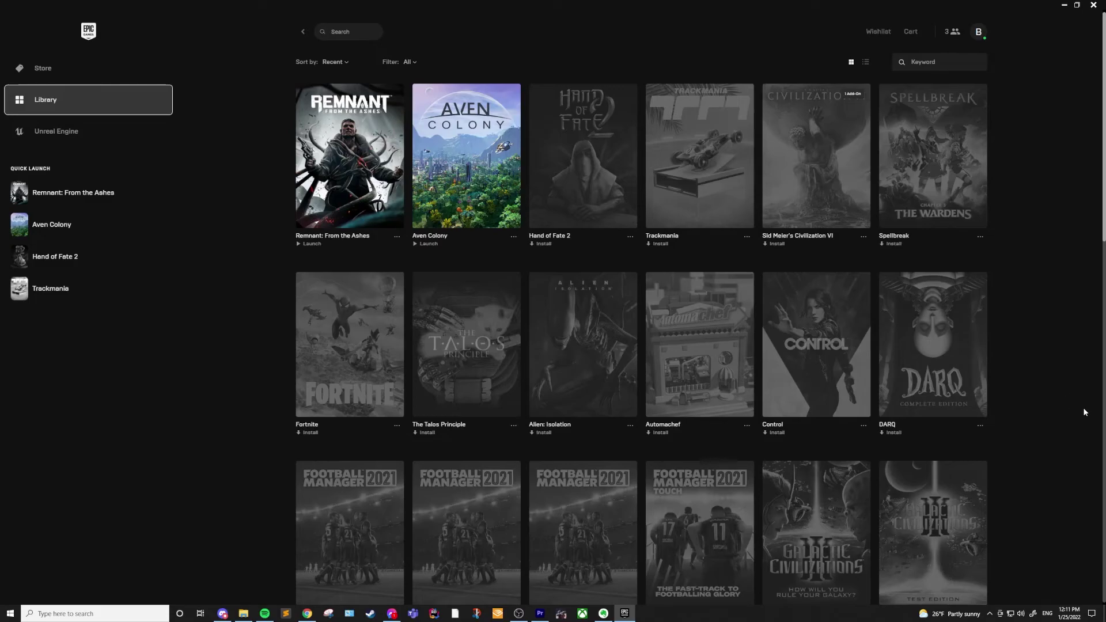
scroll(1020, 414, "down", 6)
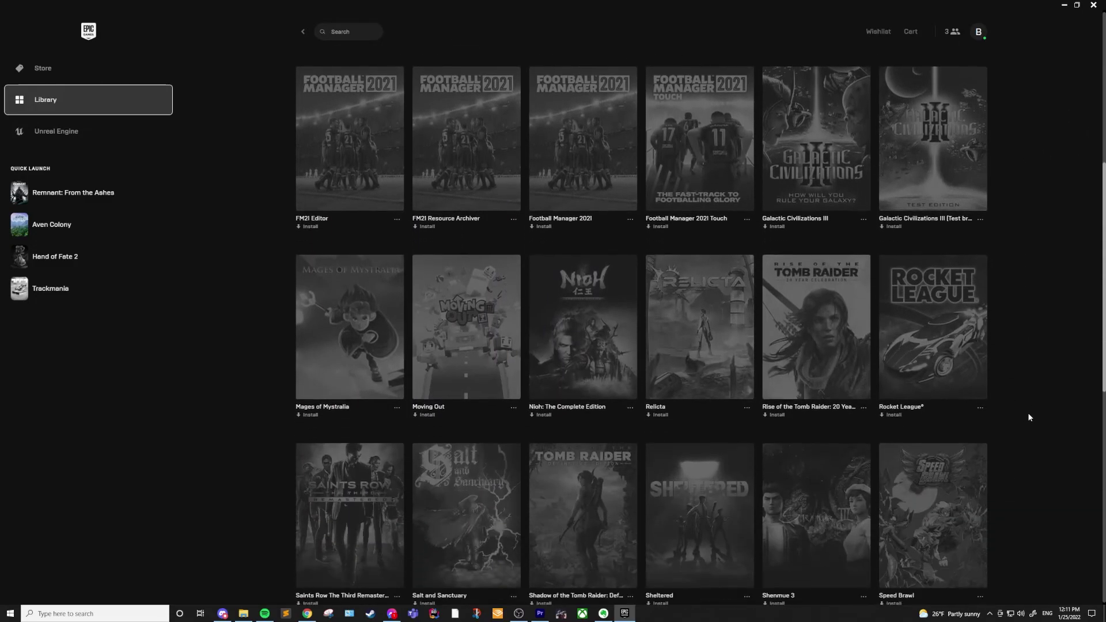
scroll(1028, 413, "down", 5)
scroll(1028, 412, "up", 3)
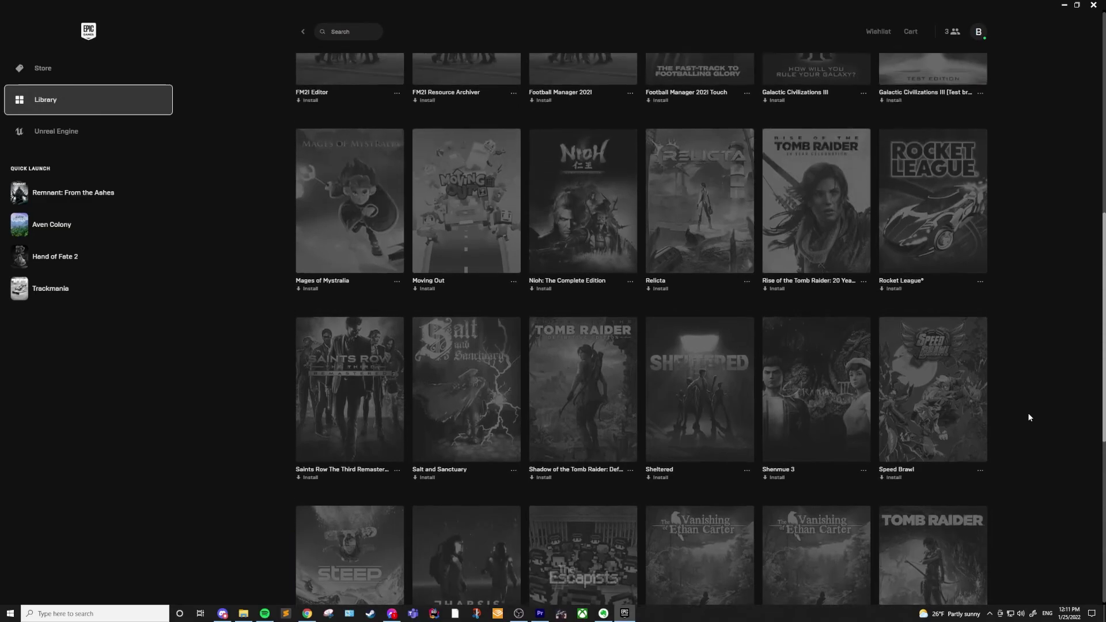
scroll(1028, 412, "up", 8)
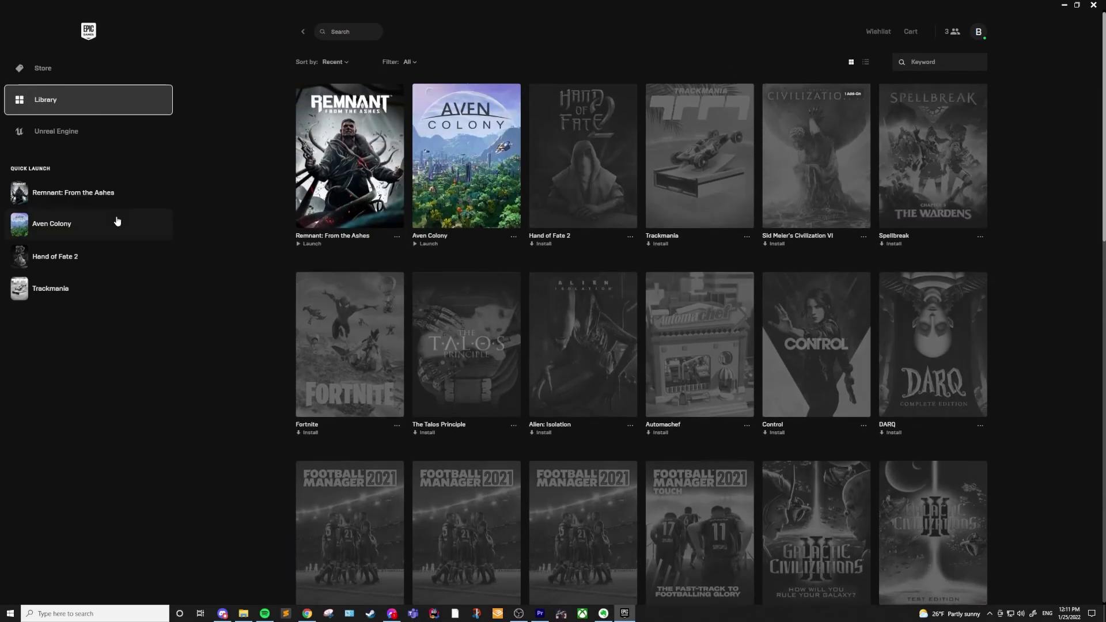